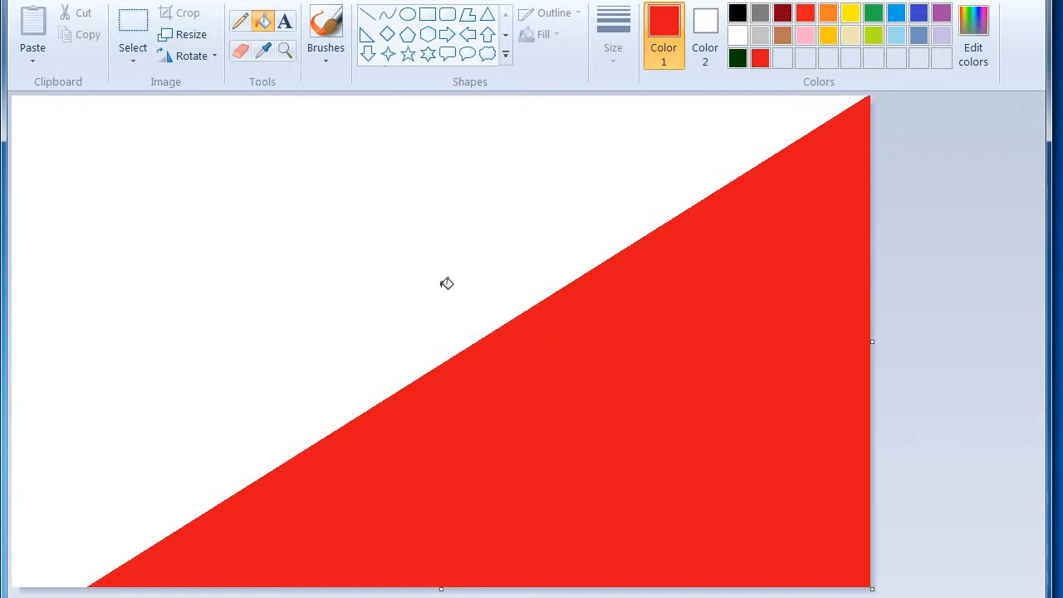
# Undo the red fill below the diagonal line, then fill the area above it red and the area below it dark green.
pyautogui.hotkey('ctrl', 'z')
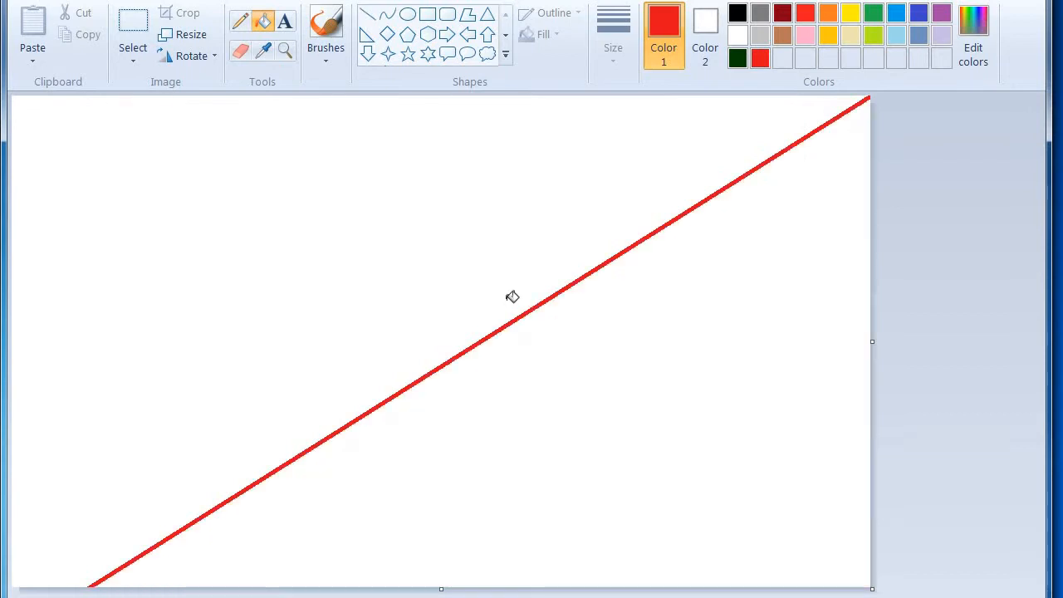
pyautogui.click(465, 180)
pyautogui.click(738, 58)
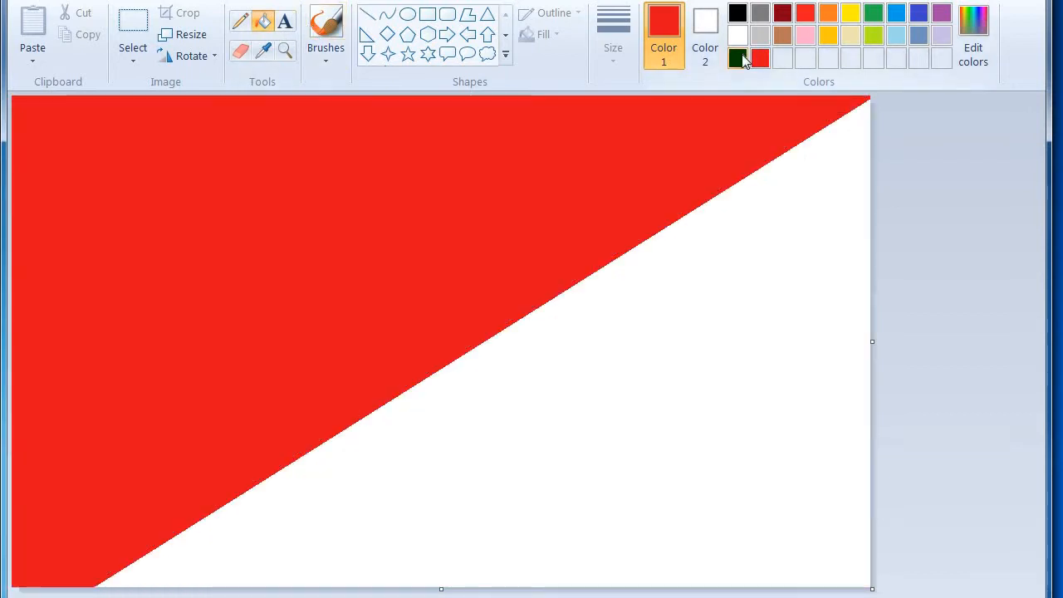
pyautogui.click(740, 422)
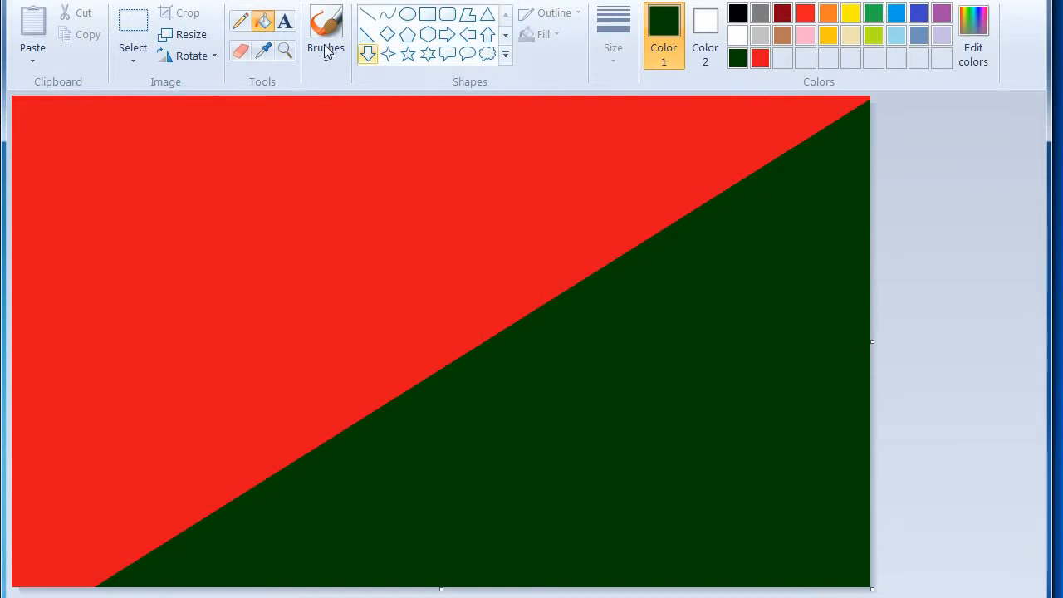
# Copy the canvas's horizontal pixel value and resize the image to 1 pixel wide without maintaining the aspect ratio.
pyautogui.click(199, 38)
pyautogui.click(216, 122)
pyautogui.click(143, 247)
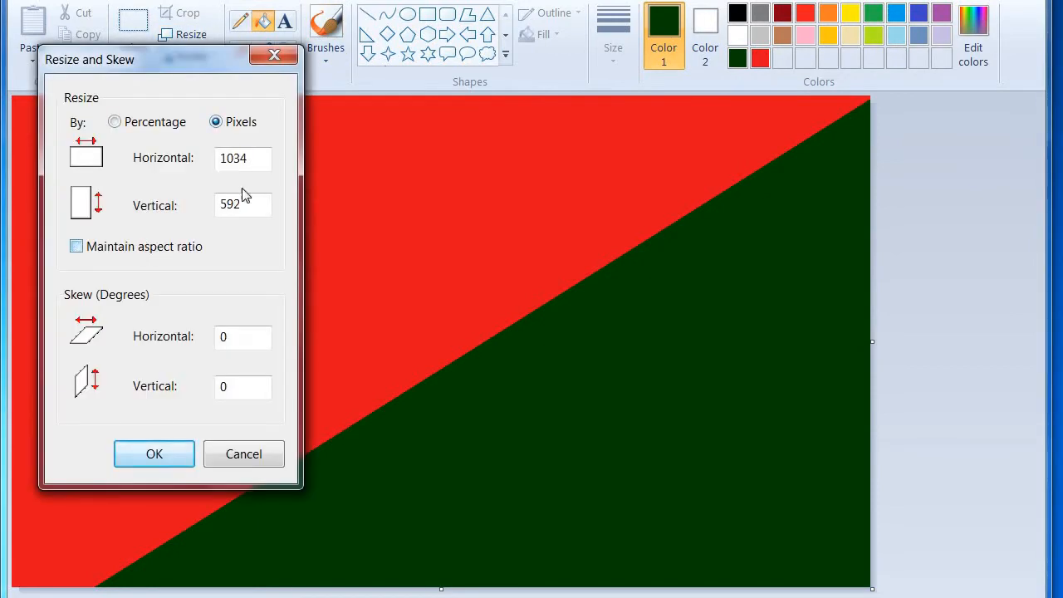
pyautogui.doubleClick(232, 157)
pyautogui.rightClick(232, 155)
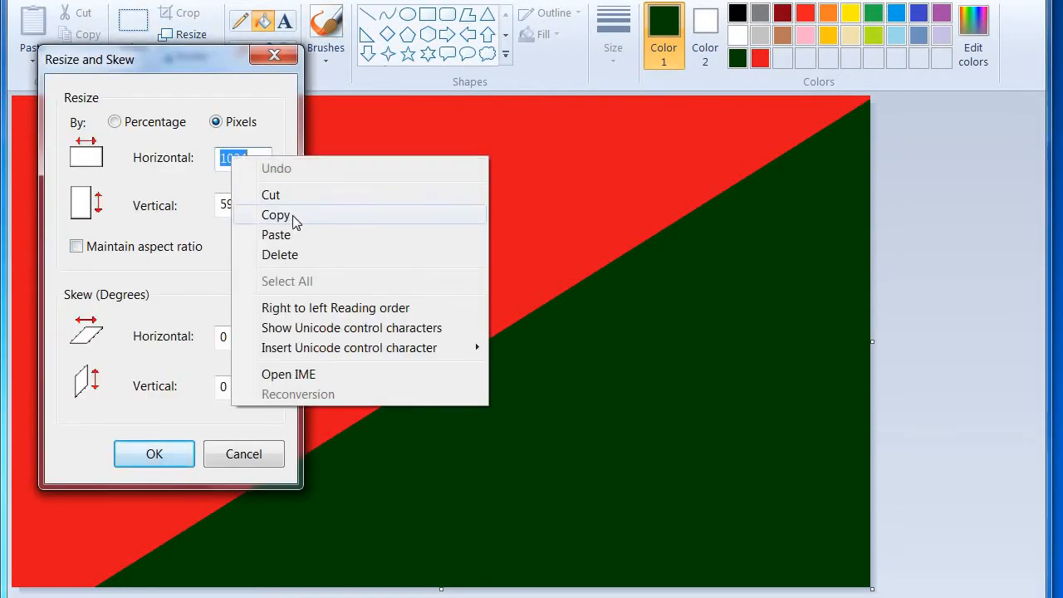
pyautogui.click(293, 215)
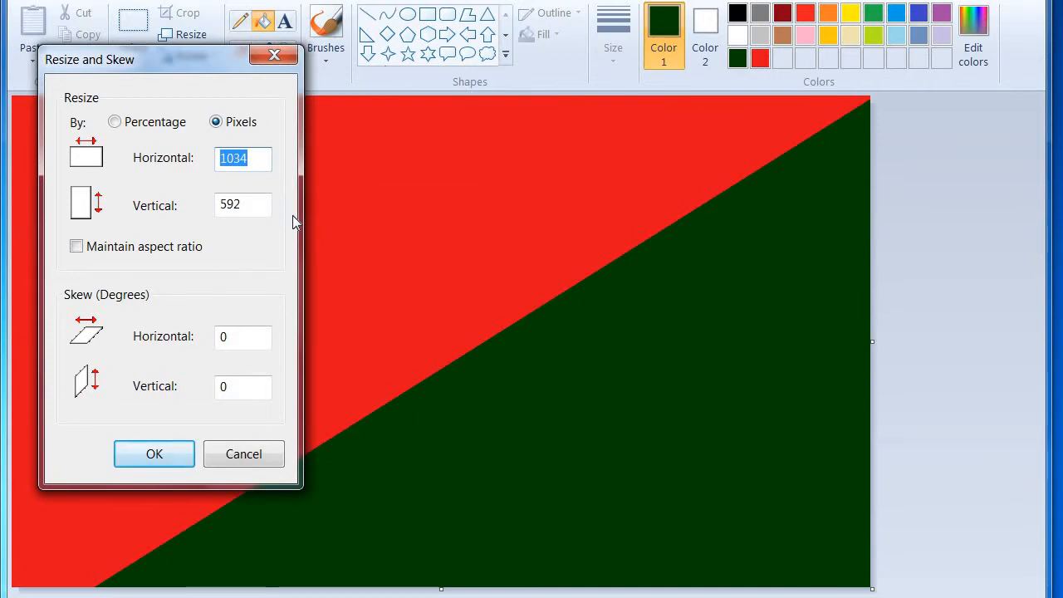
pyautogui.write('1')
pyautogui.press('Return')
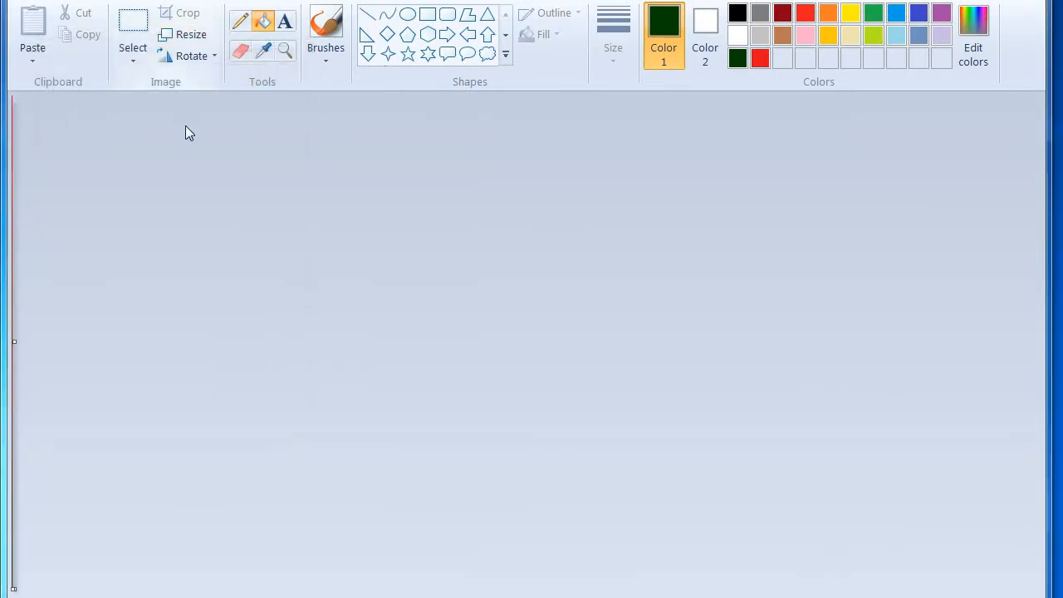
# Stretch the image back to 1034 pixels wide without maintaining the aspect ratio, using the copied width.
pyautogui.hotkey('ctrl', 'w')
pyautogui.click(217, 122)
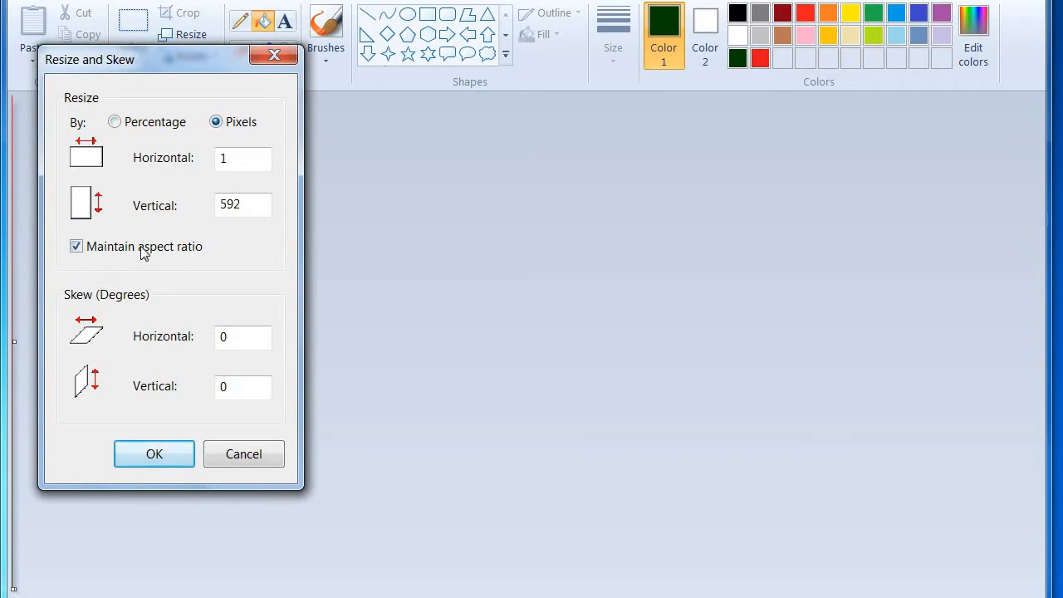
pyautogui.click(143, 249)
pyautogui.rightClick(227, 163)
pyautogui.click(228, 164)
pyautogui.rightClick(229, 165)
pyautogui.click(279, 242)
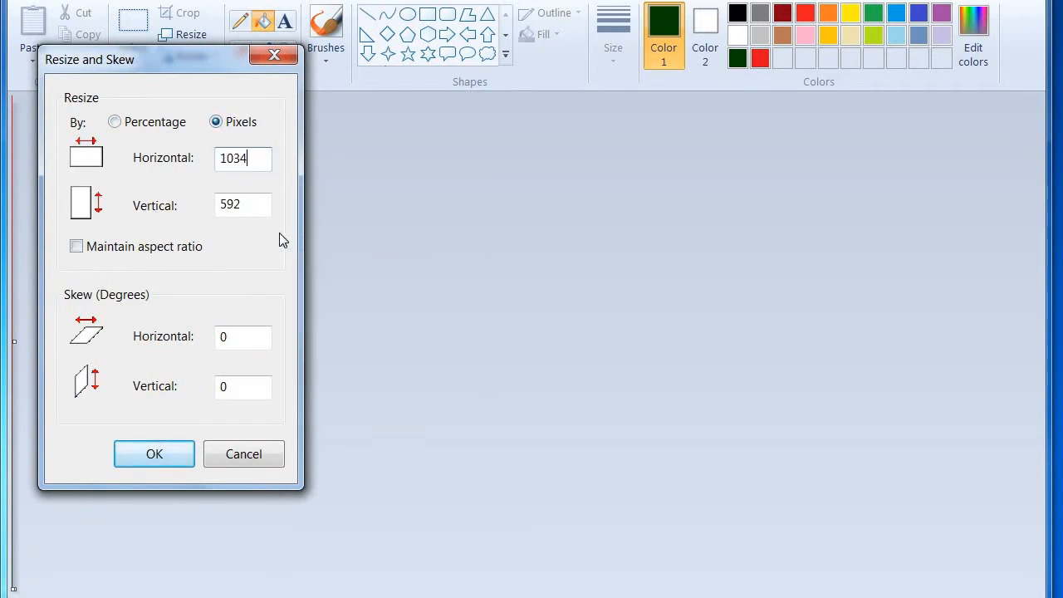
pyautogui.press('Return')
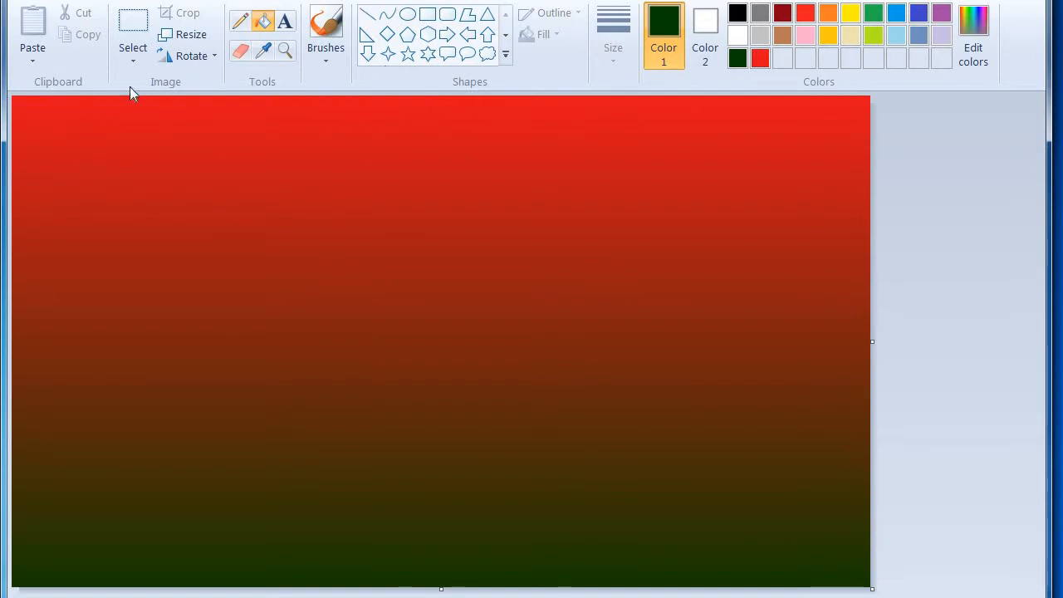
# Choose the Oil brush with the second-thinnest stroke size.
pyautogui.click(324, 59)
pyautogui.click(335, 127)
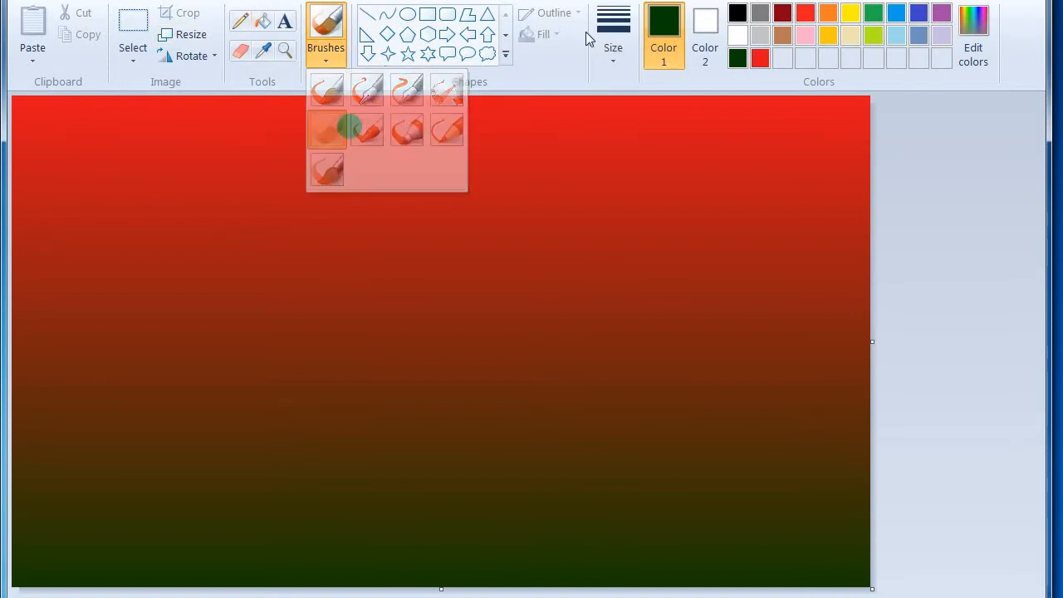
pyautogui.click(613, 37)
pyautogui.click(655, 148)
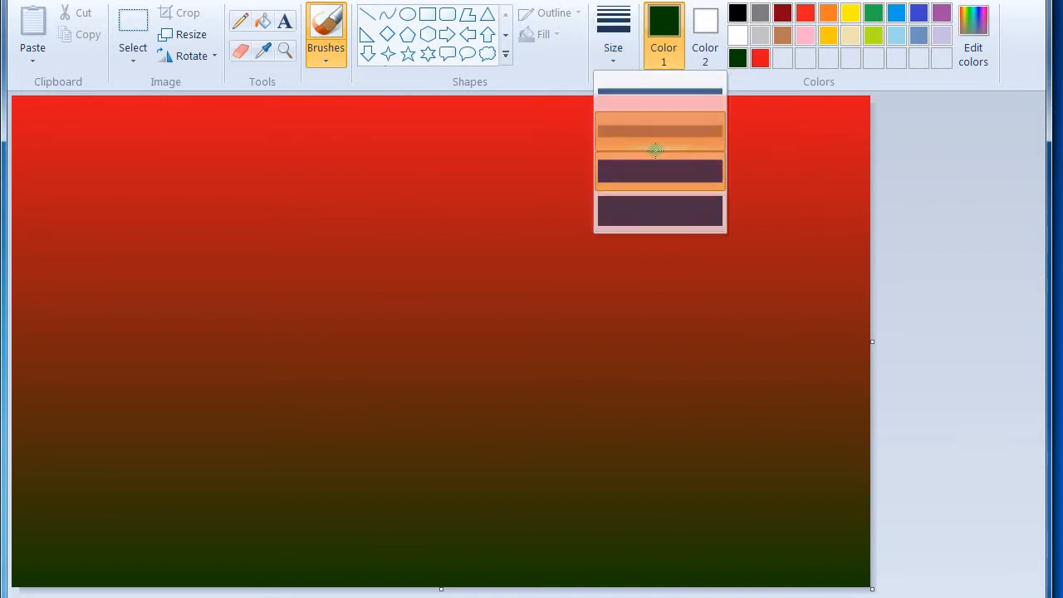
# Draw a large white ellipse with a solid colour fill and place it in the upper middle of the gradient.
pyautogui.click(411, 29)
pyautogui.click(737, 36)
pyautogui.click(541, 34)
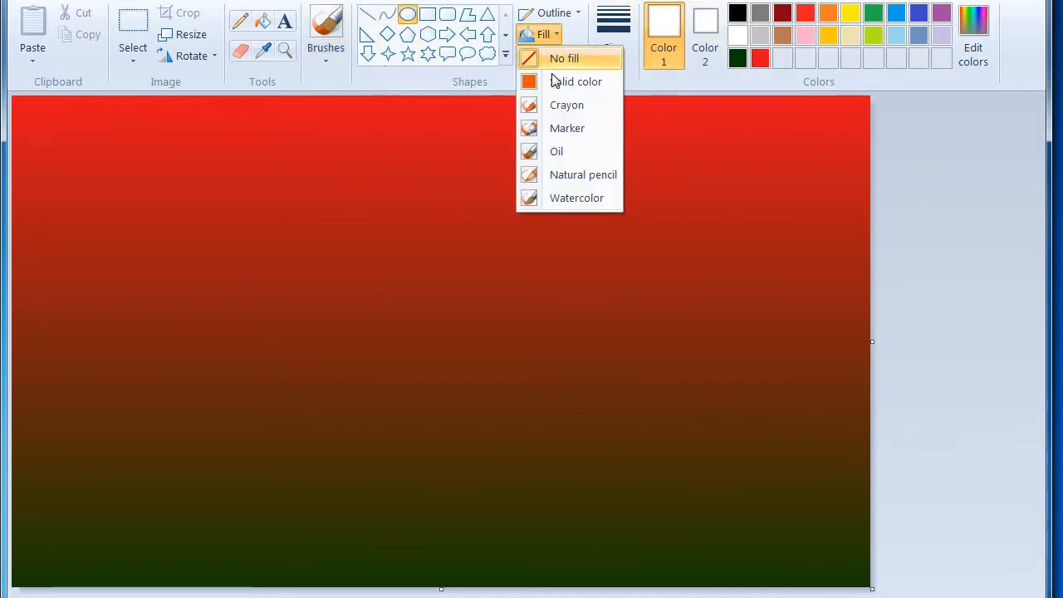
pyautogui.click(554, 80)
pyautogui.moveTo(380, 157); pyautogui.dragTo(636, 418)
pyautogui.moveTo(439, 299); pyautogui.dragTo(469, 265)
pyautogui.moveTo(552, 372); pyautogui.dragTo(601, 410)
pyautogui.click(913, 303)
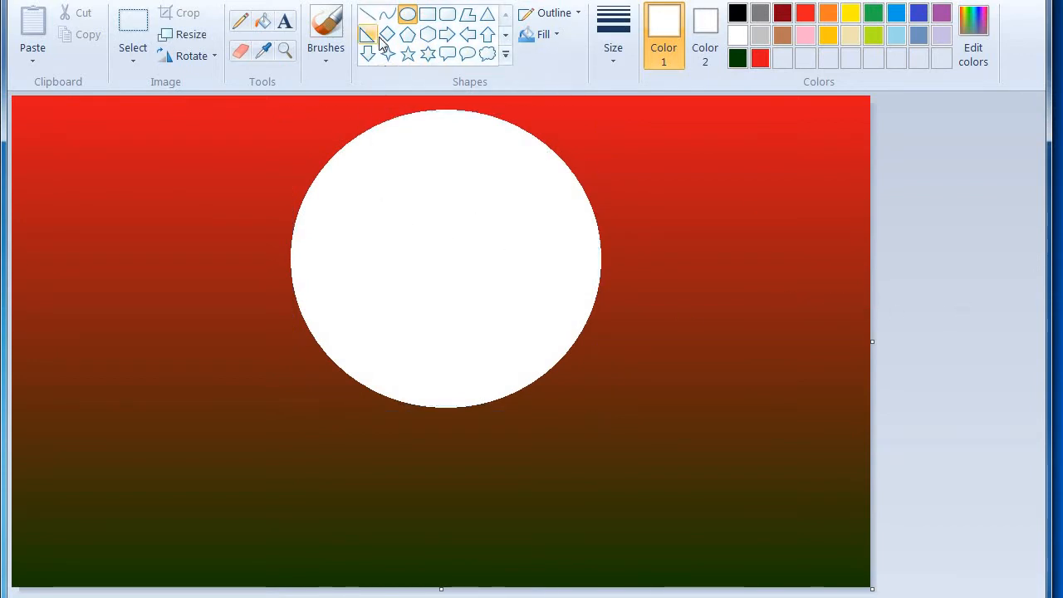
# Draw a dark green filled rectangle with a matching outline, then enlarge and centre it inside the white circle.
pyautogui.click(427, 14)
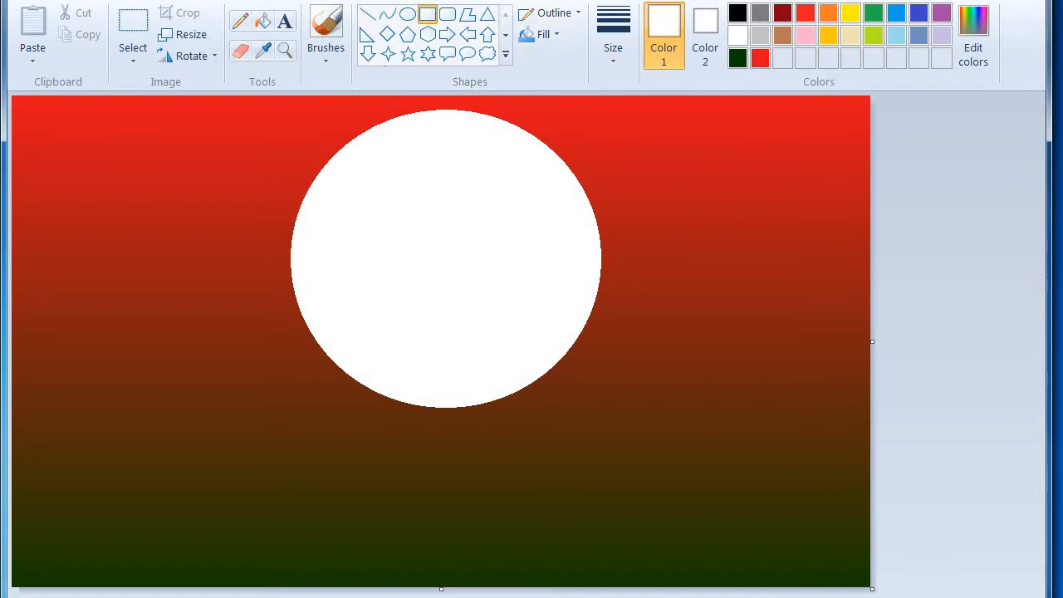
pyautogui.click(738, 58)
pyautogui.click(705, 38)
pyautogui.click(737, 57)
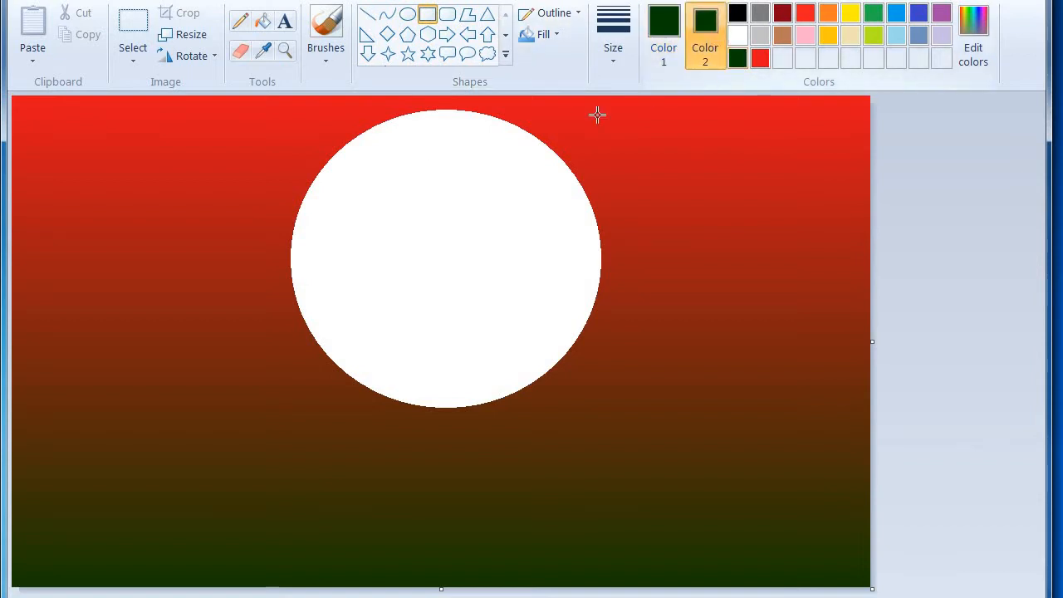
pyautogui.moveTo(393, 172); pyautogui.dragTo(584, 254)
pyautogui.moveTo(507, 222); pyautogui.dragTo(463, 255)
pyautogui.moveTo(449, 207); pyautogui.dragTo(450, 200)
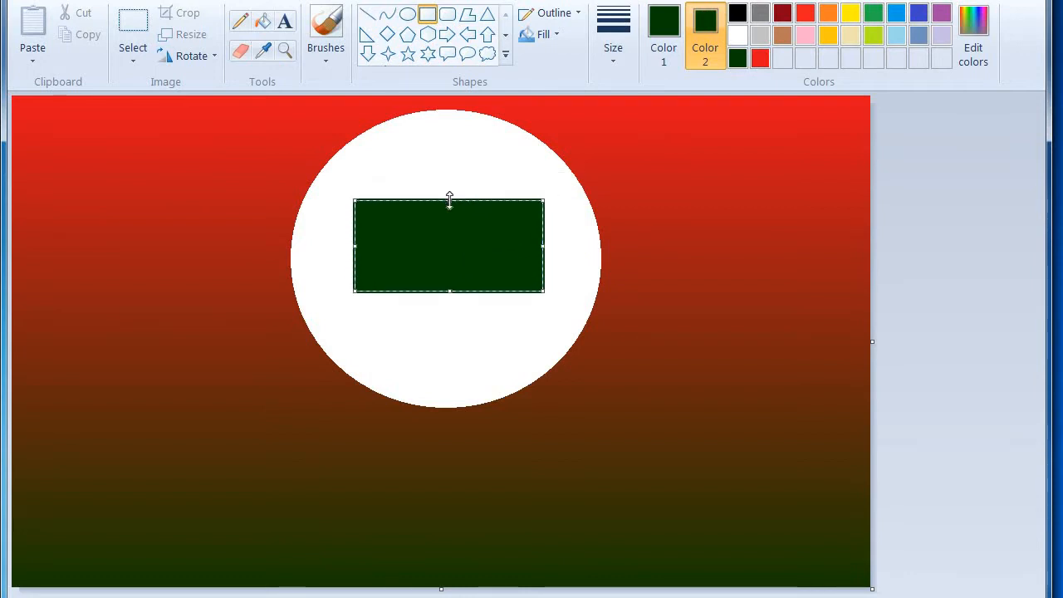
pyautogui.moveTo(544, 290); pyautogui.dragTo(569, 308)
pyautogui.moveTo(493, 261)
pyautogui.mouseDown()
pyautogui.moveTo(474, 269)
pyautogui.moveTo(500, 264)
pyautogui.mouseUp()
pyautogui.click(927, 238)
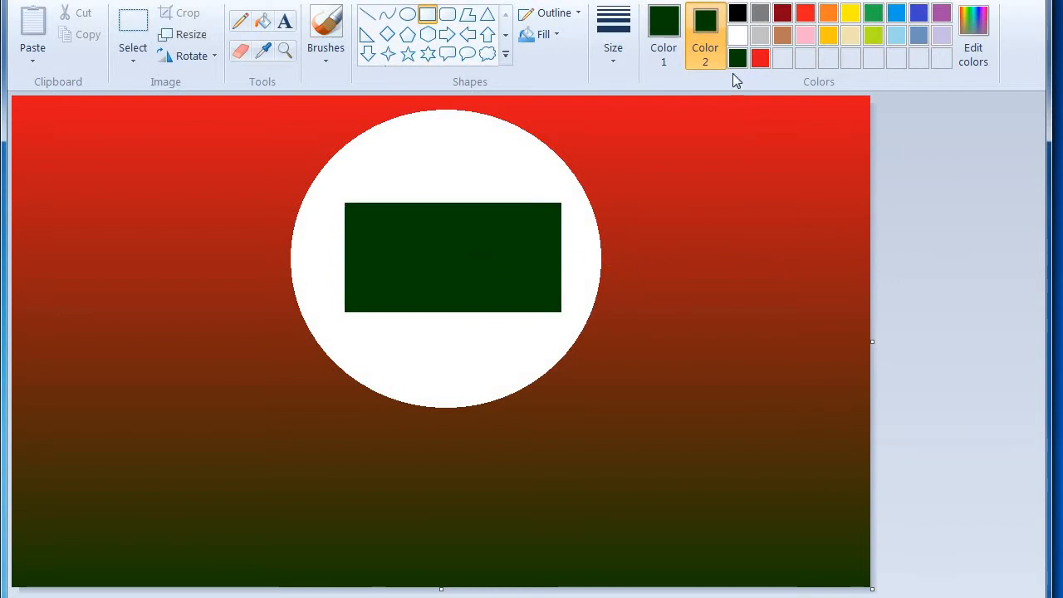
# Draw a red filled circle with a red outline, then enlarge and centre it on the dark green rectangle.
pyautogui.click(758, 58)
pyautogui.click(407, 14)
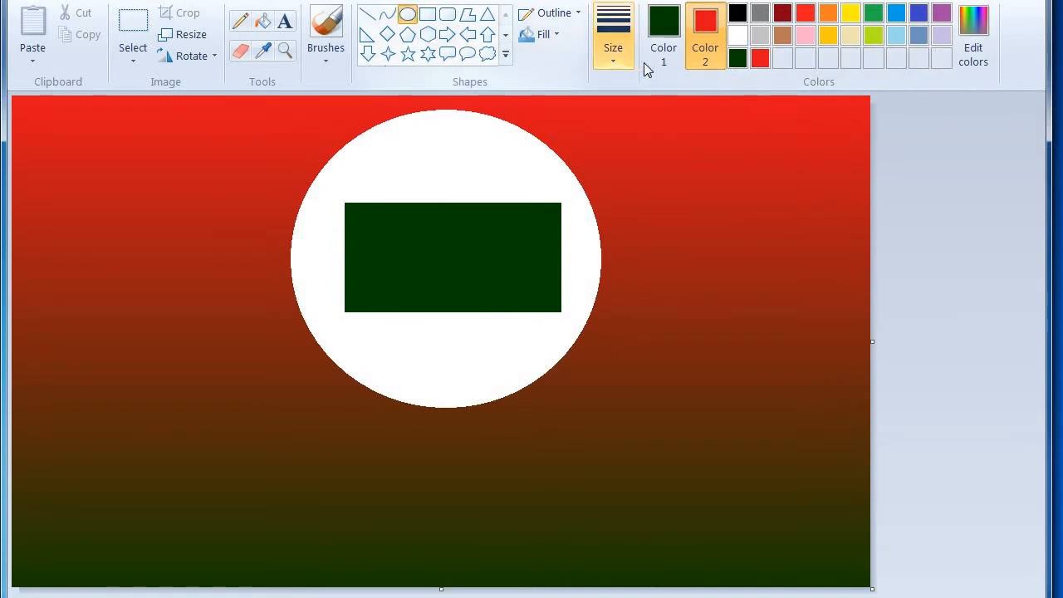
pyautogui.click(663, 33)
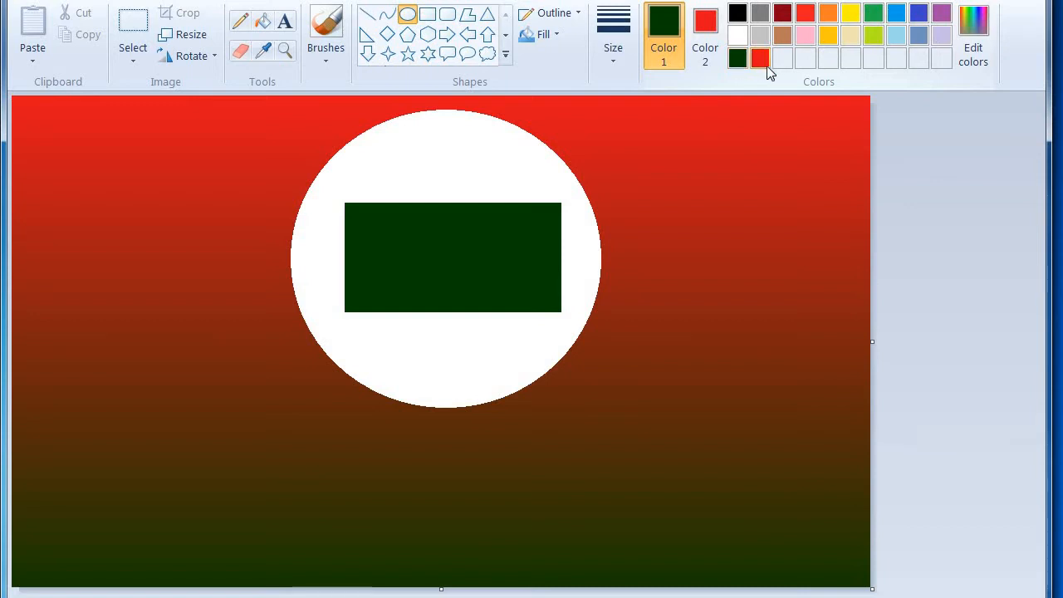
pyautogui.click(759, 60)
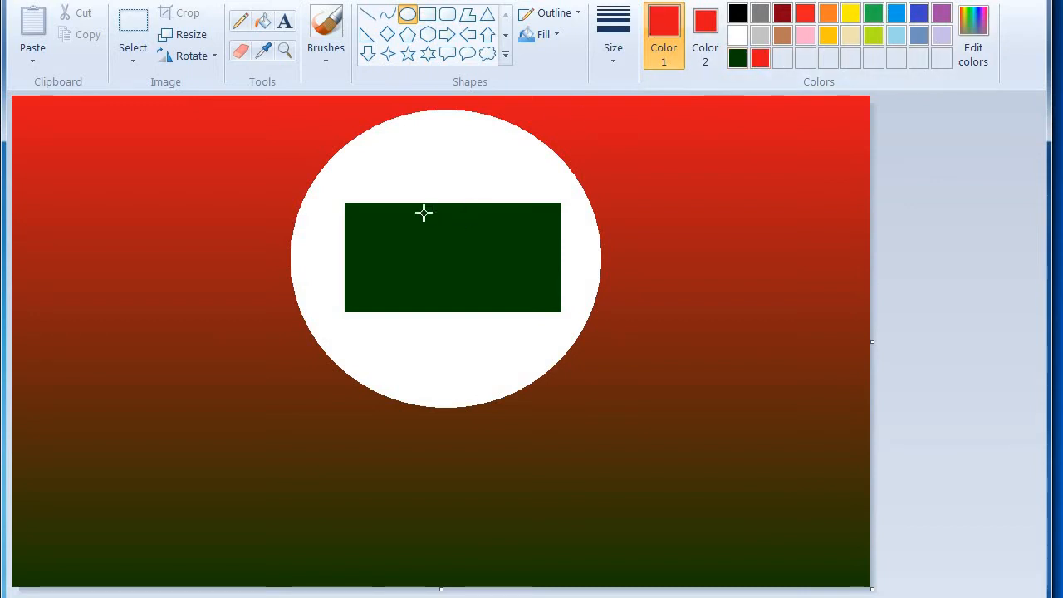
pyautogui.moveTo(423, 227); pyautogui.dragTo(493, 302)
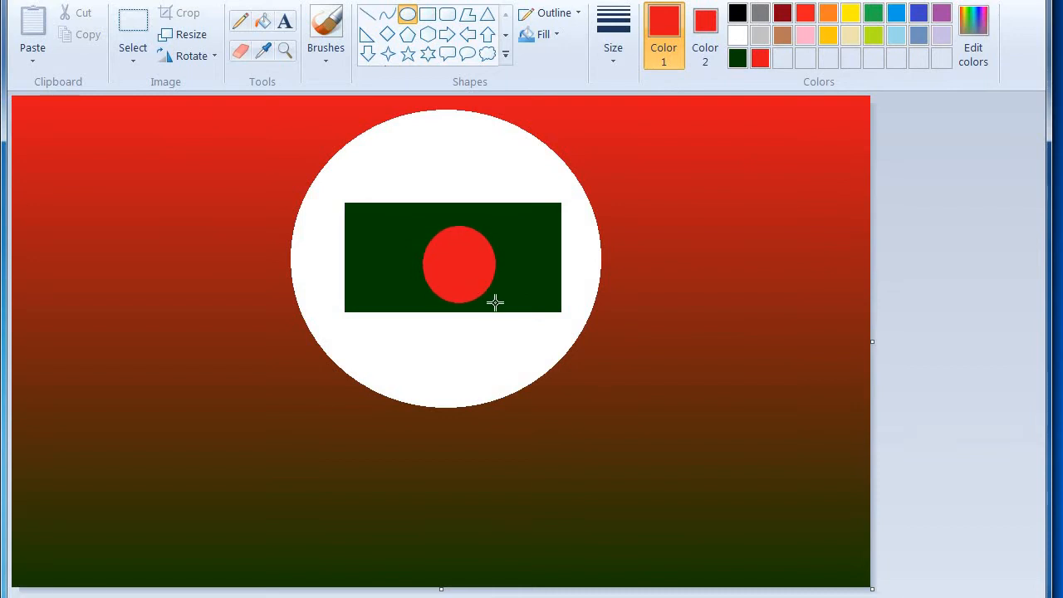
pyautogui.moveTo(451, 269); pyautogui.dragTo(441, 256)
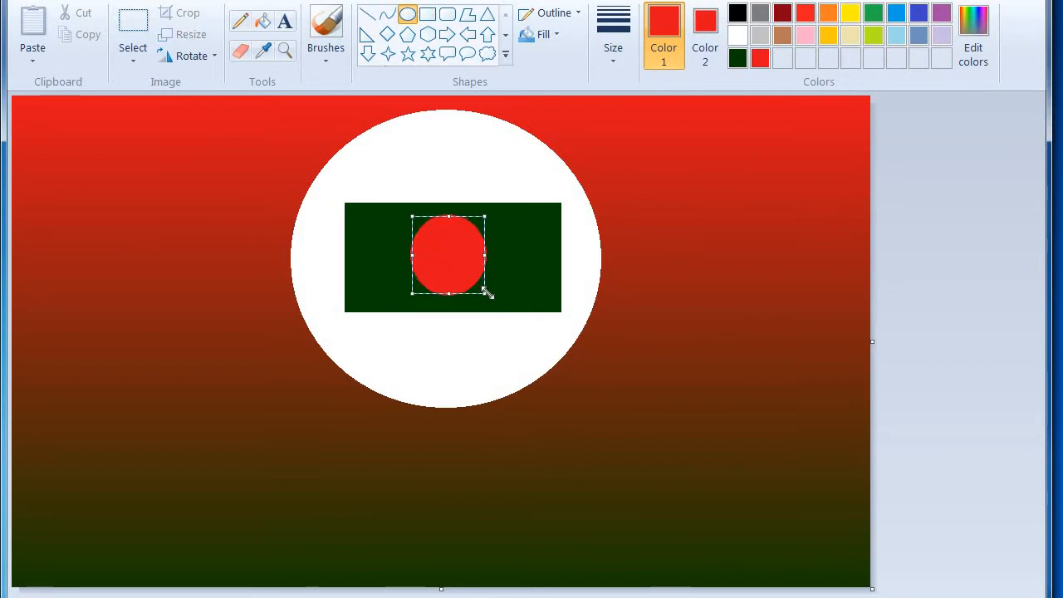
pyautogui.moveTo(486, 292); pyautogui.dragTo(495, 299)
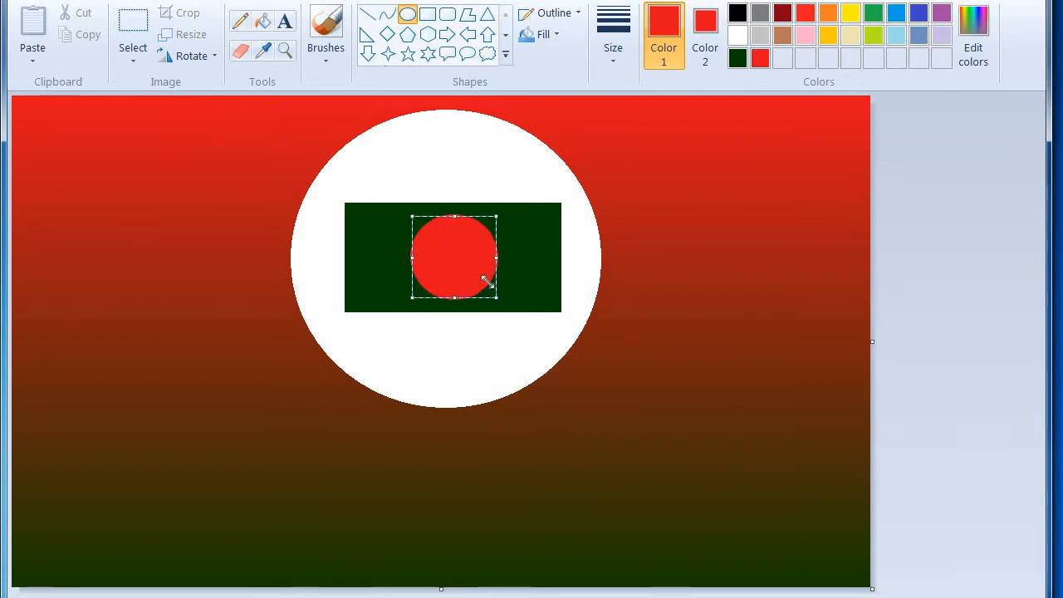
pyautogui.moveTo(468, 255); pyautogui.dragTo(465, 252)
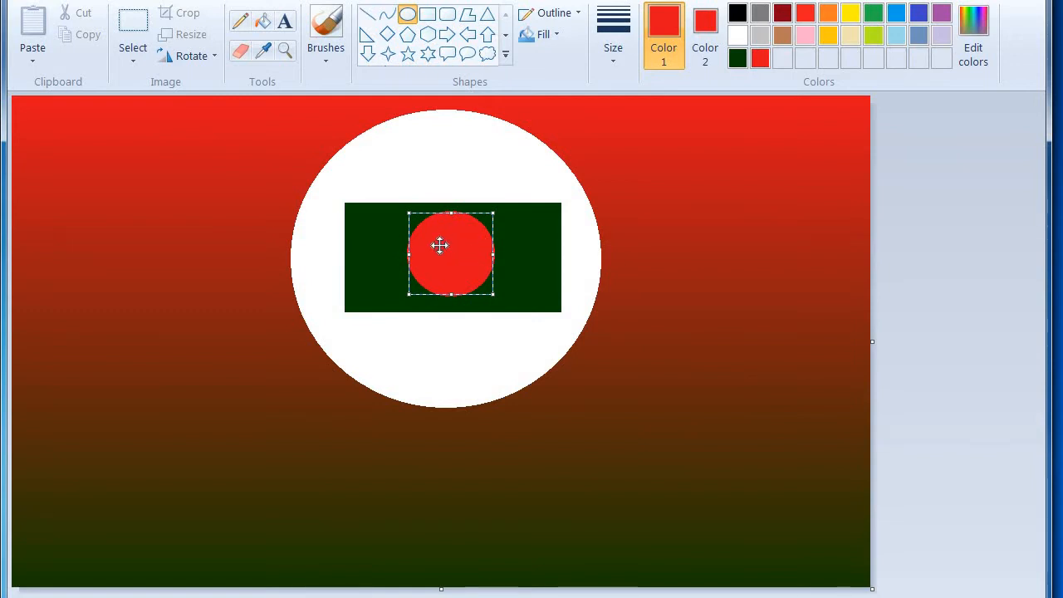
pyautogui.moveTo(493, 294); pyautogui.dragTo(497, 301)
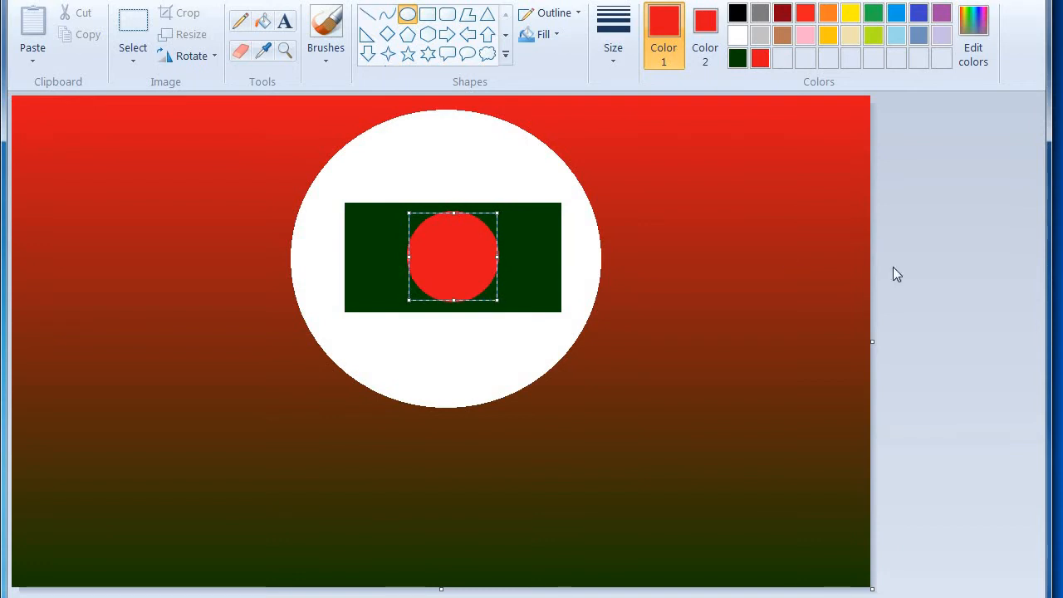
pyautogui.click(928, 264)
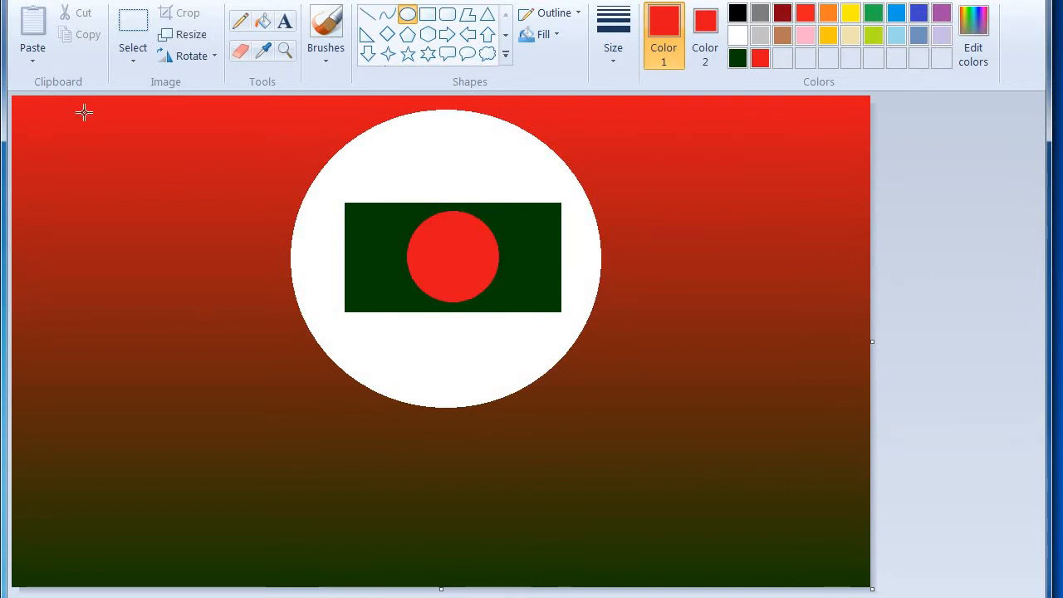
# Paint a dark green tree branch from the canvas's upper-right corner across the white circle, thickening it towards the corner.
pyautogui.click(328, 23)
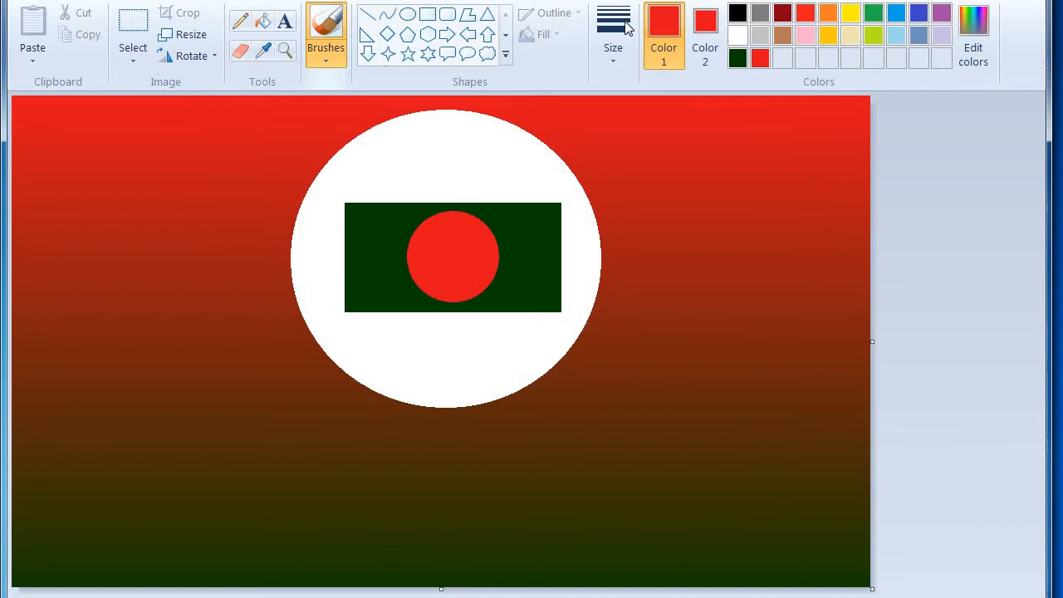
pyautogui.click(739, 58)
pyautogui.moveTo(258, 240)
pyautogui.mouseDown()
pyautogui.moveTo(369, 189)
pyautogui.moveTo(772, 152)
pyautogui.mouseUp()
pyautogui.moveTo(837, 124)
pyautogui.mouseDown()
pyautogui.moveTo(869, 85)
pyautogui.moveTo(840, 118)
pyautogui.moveTo(787, 141)
pyautogui.moveTo(636, 169)
pyautogui.mouseUp()
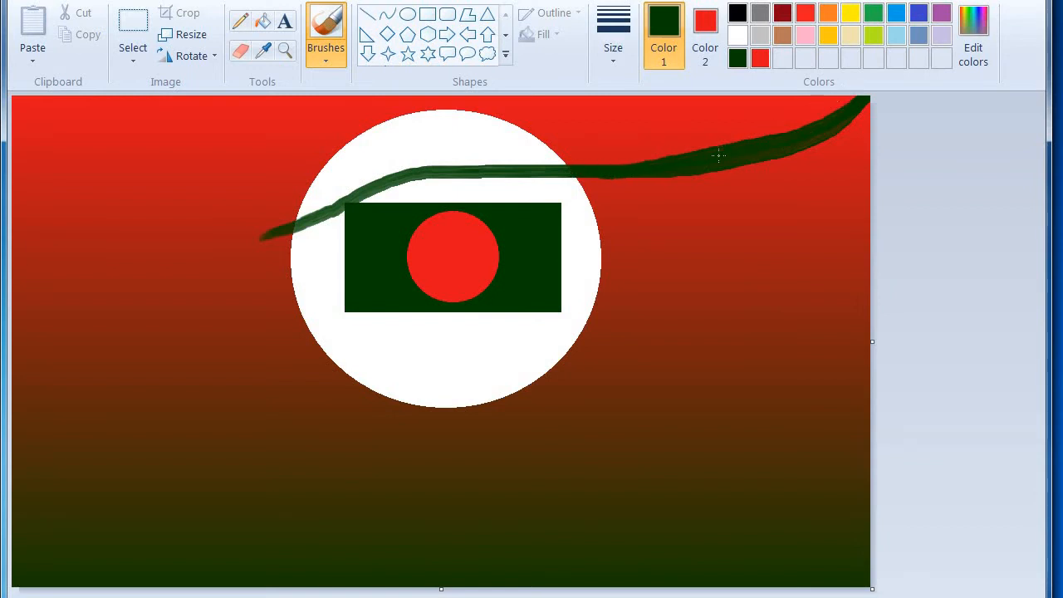
pyautogui.moveTo(719, 156)
pyautogui.mouseDown()
pyautogui.moveTo(864, 80)
pyautogui.moveTo(819, 111)
pyautogui.moveTo(851, 90)
pyautogui.moveTo(828, 125)
pyautogui.moveTo(866, 98)
pyautogui.moveTo(835, 129)
pyautogui.mouseUp()
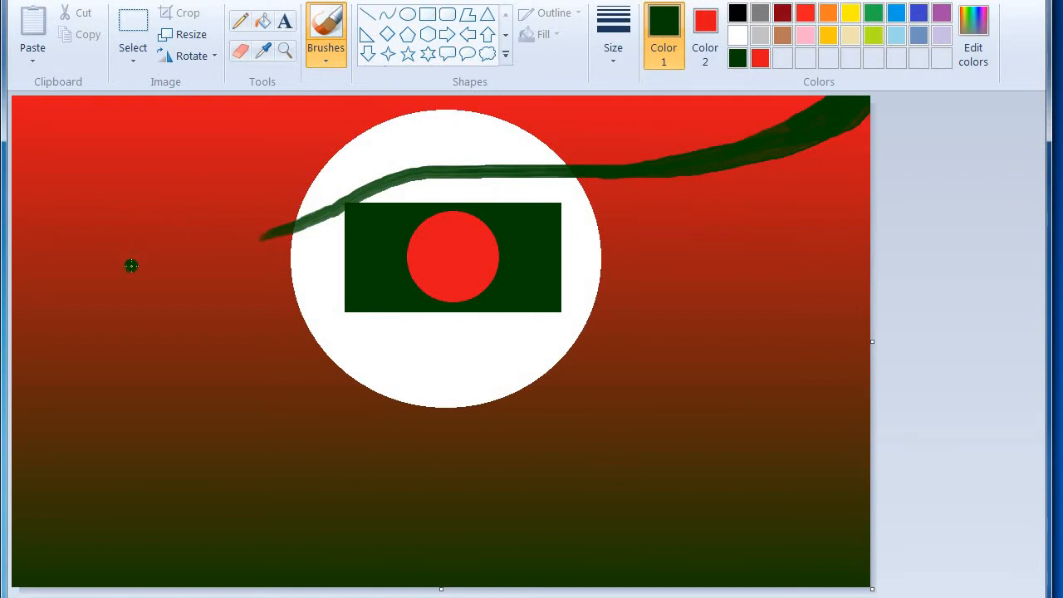
pyautogui.moveTo(191, 250)
pyautogui.mouseDown()
pyautogui.moveTo(287, 230)
pyautogui.moveTo(390, 176)
pyautogui.moveTo(485, 172)
pyautogui.mouseUp()
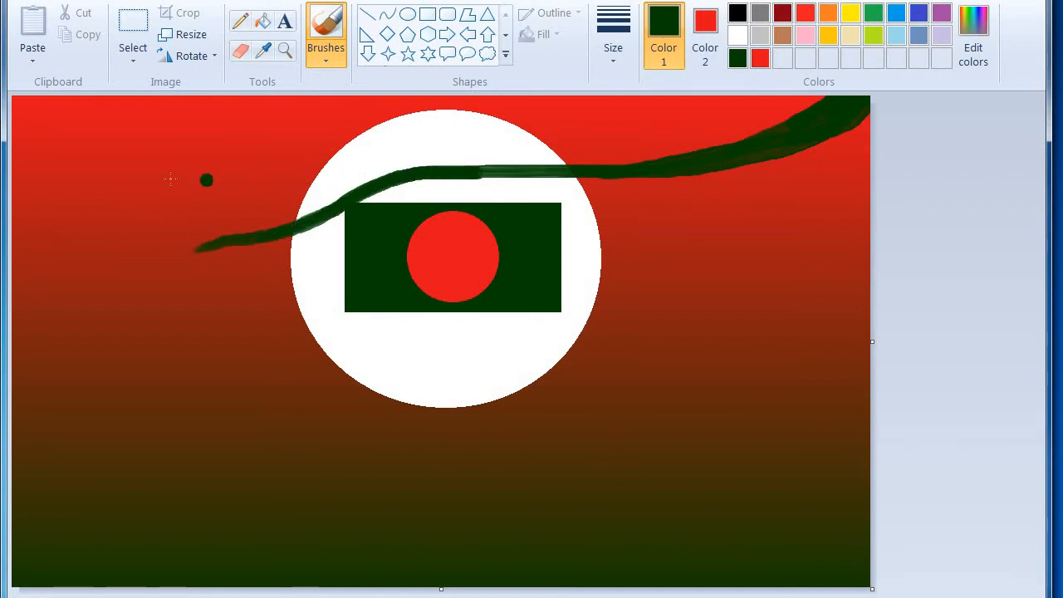
# Undo the first attempt at a side branch and paint one that rises to the upper left from the main branch.
pyautogui.moveTo(170, 178)
pyautogui.mouseDown()
pyautogui.moveTo(314, 157)
pyautogui.moveTo(441, 165)
pyautogui.mouseUp()
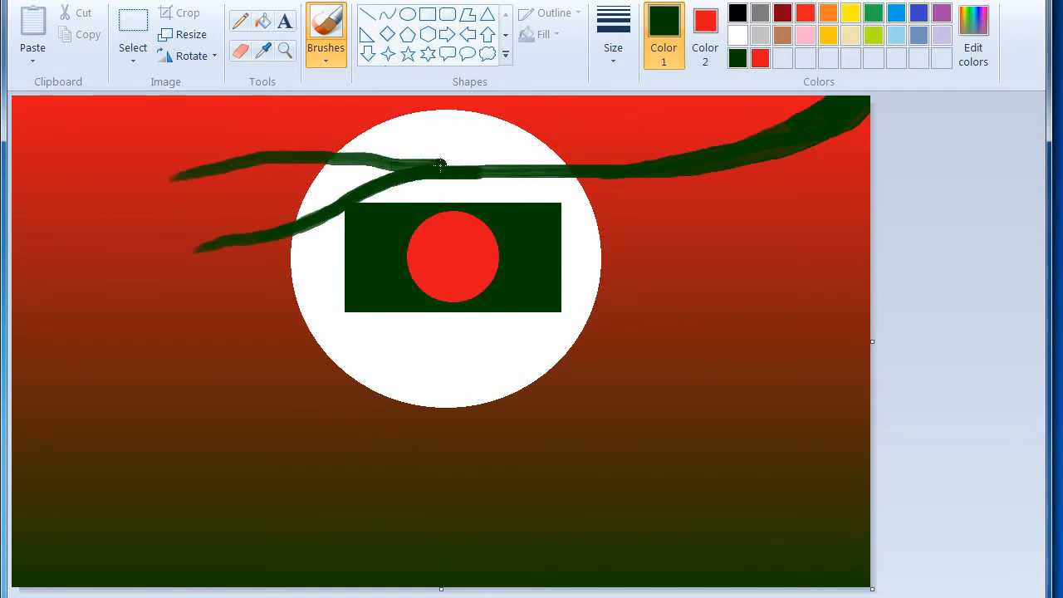
pyautogui.hotkey('ctrl', 'z')
pyautogui.moveTo(279, 124)
pyautogui.mouseDown()
pyautogui.moveTo(393, 159)
pyautogui.moveTo(677, 165)
pyautogui.mouseUp()
# Set the brush to the thinnest size and paint small twigs extending from the left ends of both branches.
pyautogui.click(613, 49)
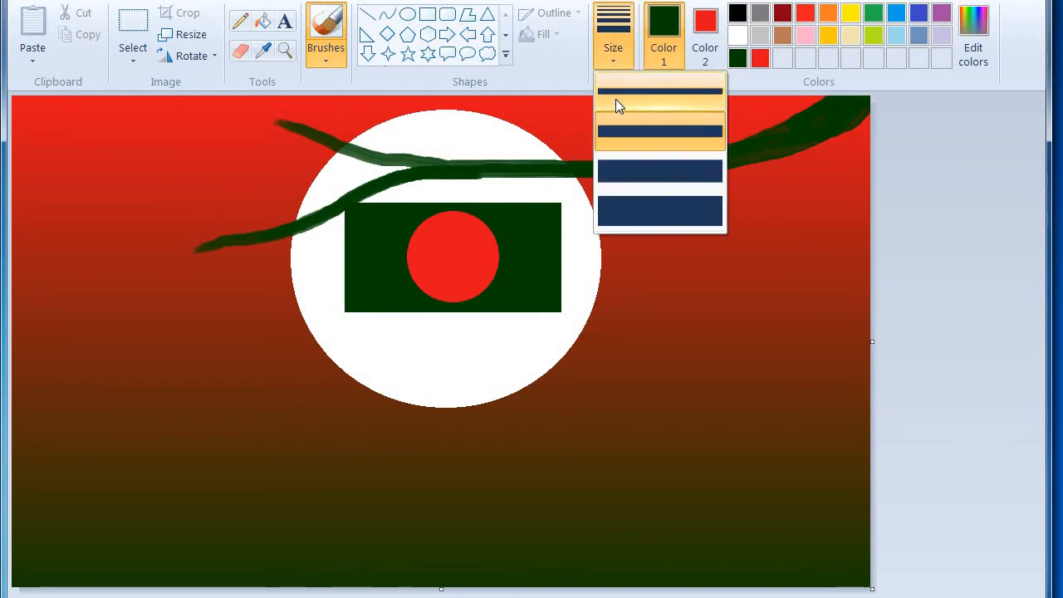
pyautogui.click(617, 102)
pyautogui.moveTo(254, 118); pyautogui.dragTo(292, 126)
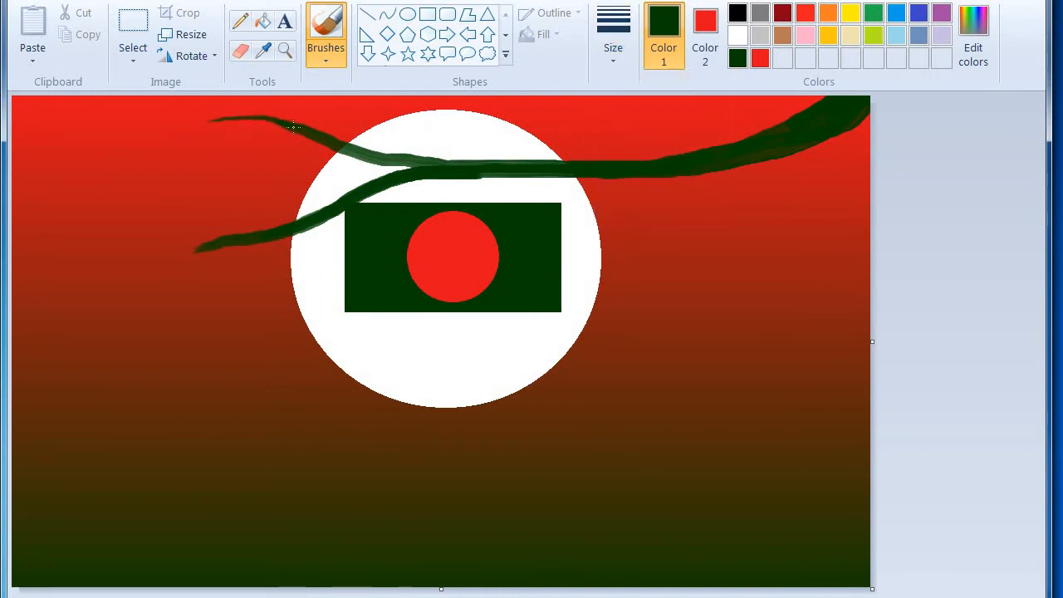
pyautogui.moveTo(145, 289); pyautogui.dragTo(196, 252)
pyautogui.moveTo(93, 200)
pyautogui.mouseDown()
pyautogui.moveTo(167, 208)
pyautogui.moveTo(239, 236)
pyautogui.mouseUp()
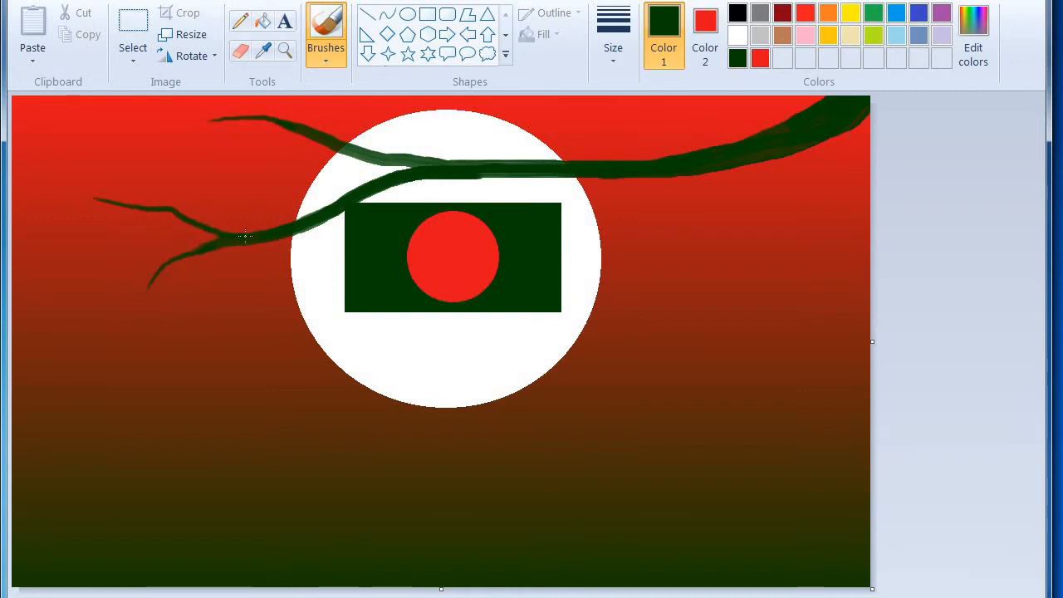
# Paint a forked twig hanging from the lower branch at the white circle's left edge and two twigs on the upper-left side branch.
pyautogui.click(263, 294)
pyautogui.moveTo(289, 255); pyautogui.dragTo(312, 219)
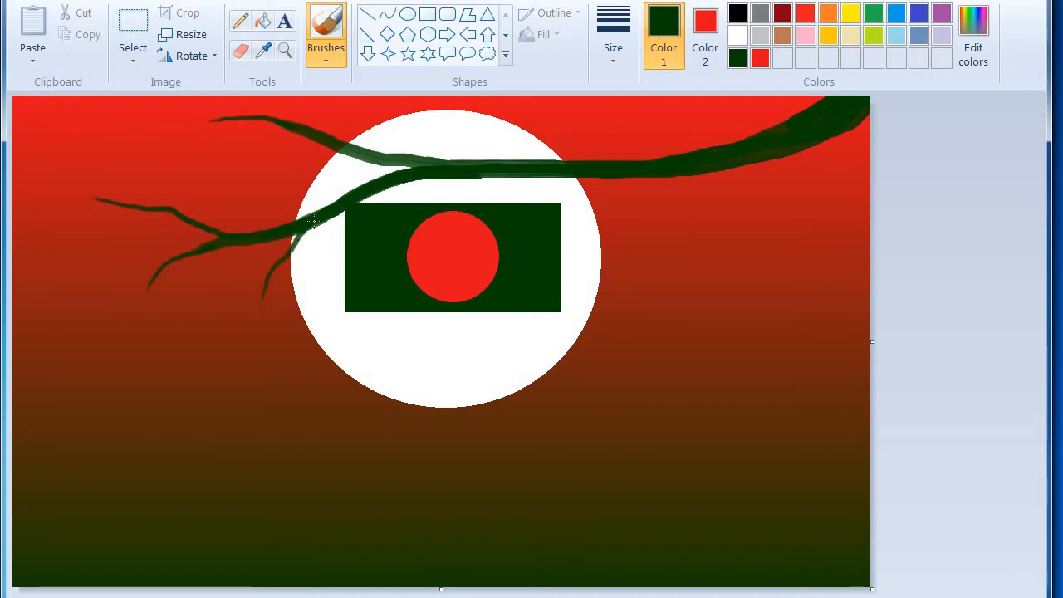
pyautogui.click(272, 261)
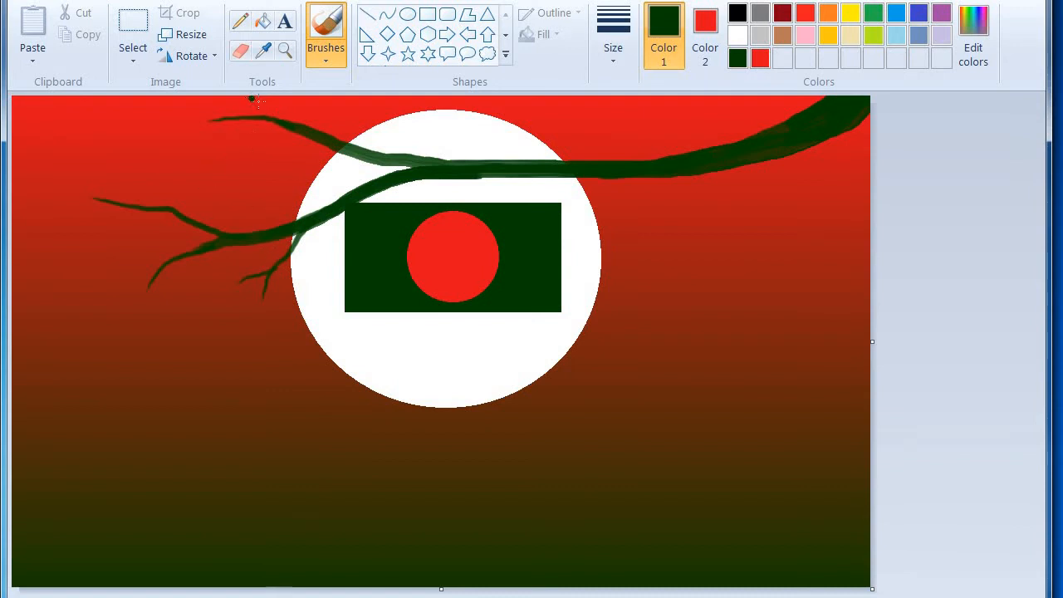
pyautogui.moveTo(253, 98); pyautogui.dragTo(288, 127)
pyautogui.moveTo(255, 169); pyautogui.dragTo(353, 155)
# Paint a thin branch hanging from the main branch across the flag, redoing its second fork and adding twigs below the flag.
pyautogui.moveTo(365, 376)
pyautogui.mouseDown()
pyautogui.moveTo(389, 293)
pyautogui.moveTo(427, 262)
pyautogui.moveTo(462, 204)
pyautogui.moveTo(525, 173)
pyautogui.mouseUp()
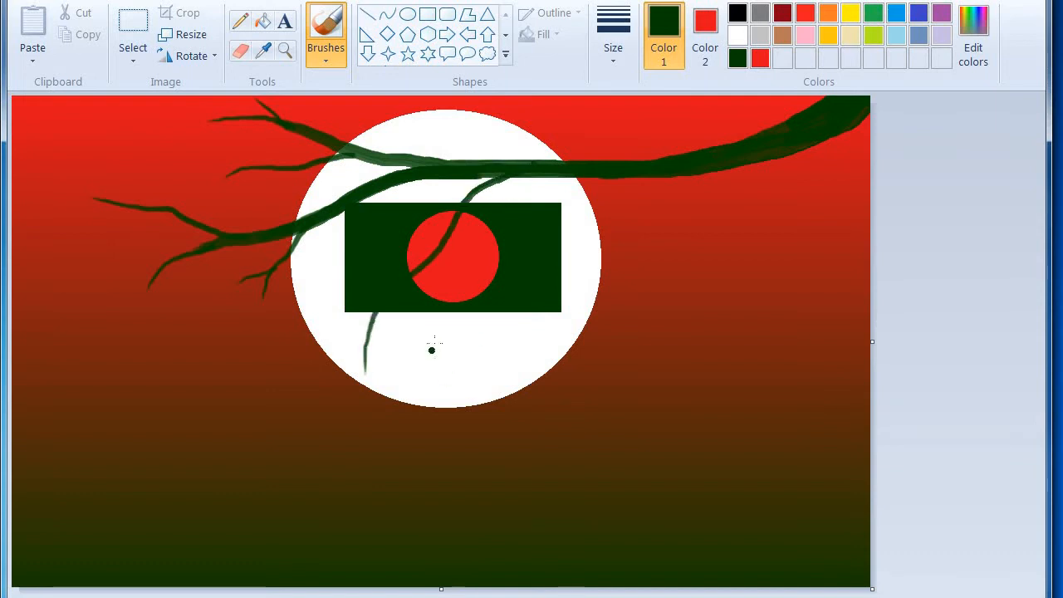
pyautogui.moveTo(431, 350)
pyautogui.mouseDown()
pyautogui.moveTo(431, 284)
pyautogui.moveTo(465, 190)
pyautogui.moveTo(501, 157)
pyautogui.mouseUp()
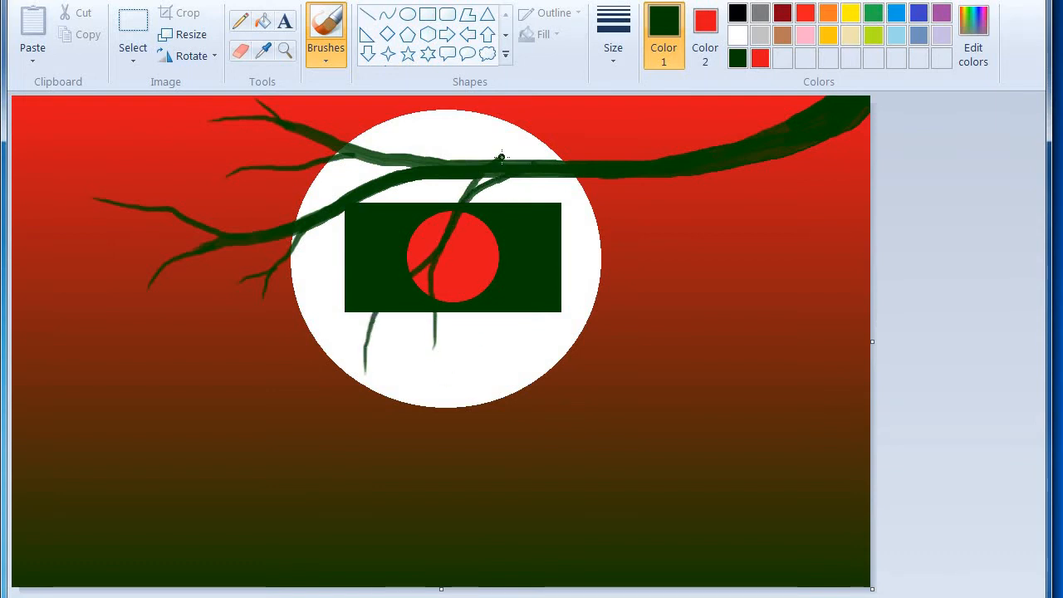
pyautogui.hotkey('ctrl', 'z')
pyautogui.moveTo(413, 378)
pyautogui.mouseDown()
pyautogui.moveTo(445, 236)
pyautogui.moveTo(500, 176)
pyautogui.mouseUp()
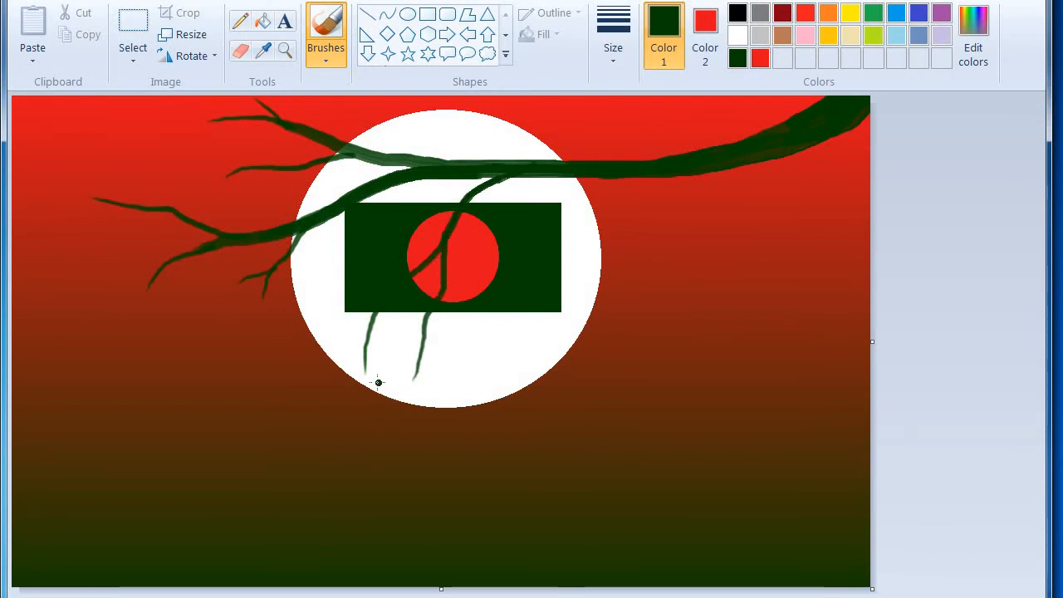
pyautogui.moveTo(467, 354); pyautogui.dragTo(451, 317)
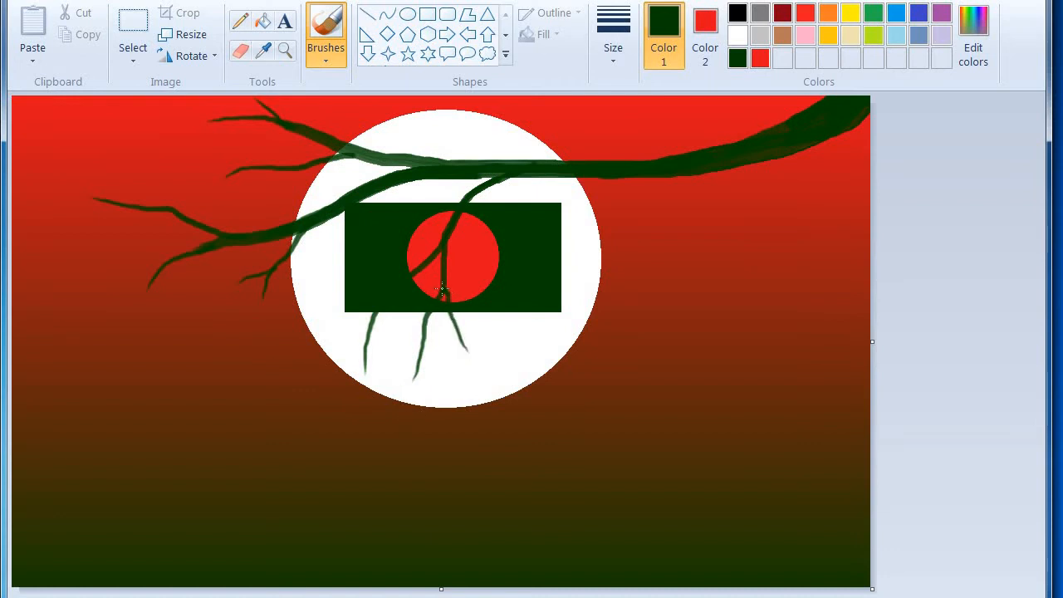
pyautogui.moveTo(300, 363); pyautogui.dragTo(376, 310)
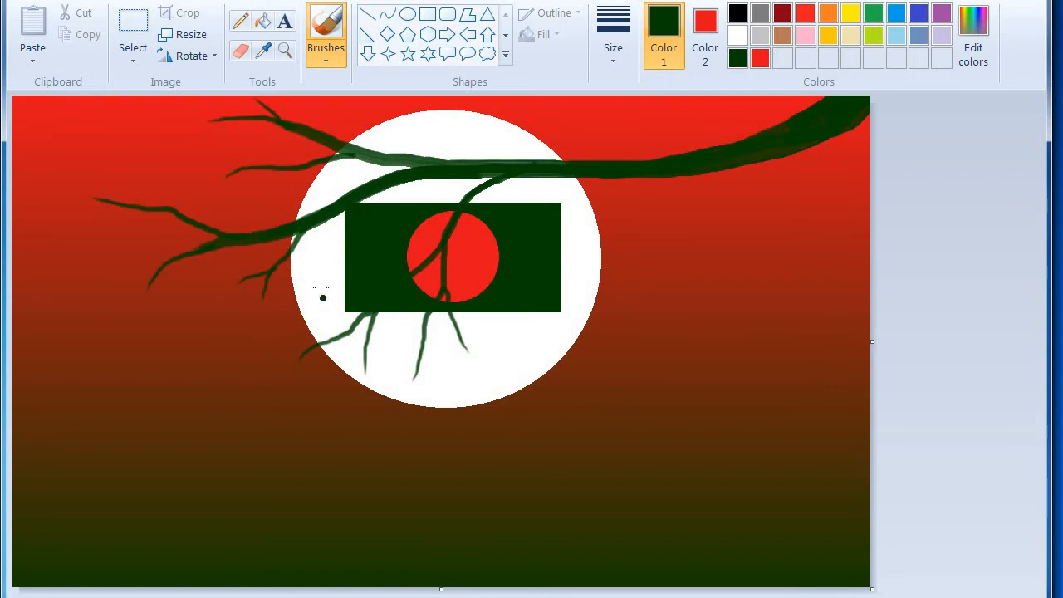
# Paint short twigs beside the flag's left edge, beneath the lower branch and along the top of the branches inside the white circle.
pyautogui.moveTo(323, 276); pyautogui.dragTo(344, 249)
pyautogui.moveTo(362, 204); pyautogui.dragTo(412, 176)
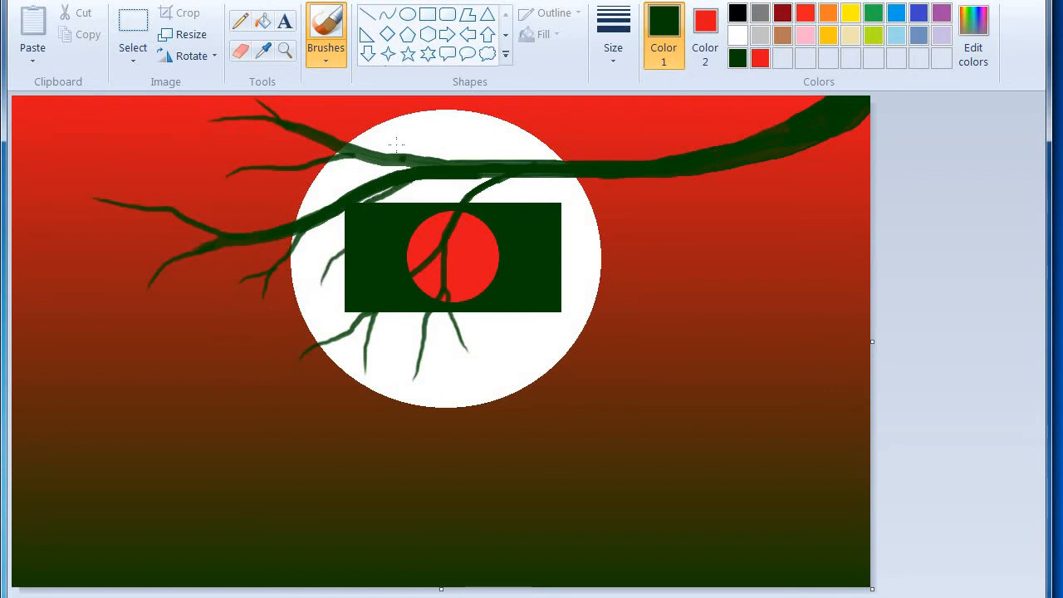
pyautogui.moveTo(375, 109)
pyautogui.mouseDown()
pyautogui.moveTo(395, 146)
pyautogui.moveTo(418, 159)
pyautogui.mouseUp()
pyautogui.moveTo(433, 126); pyautogui.dragTo(514, 168)
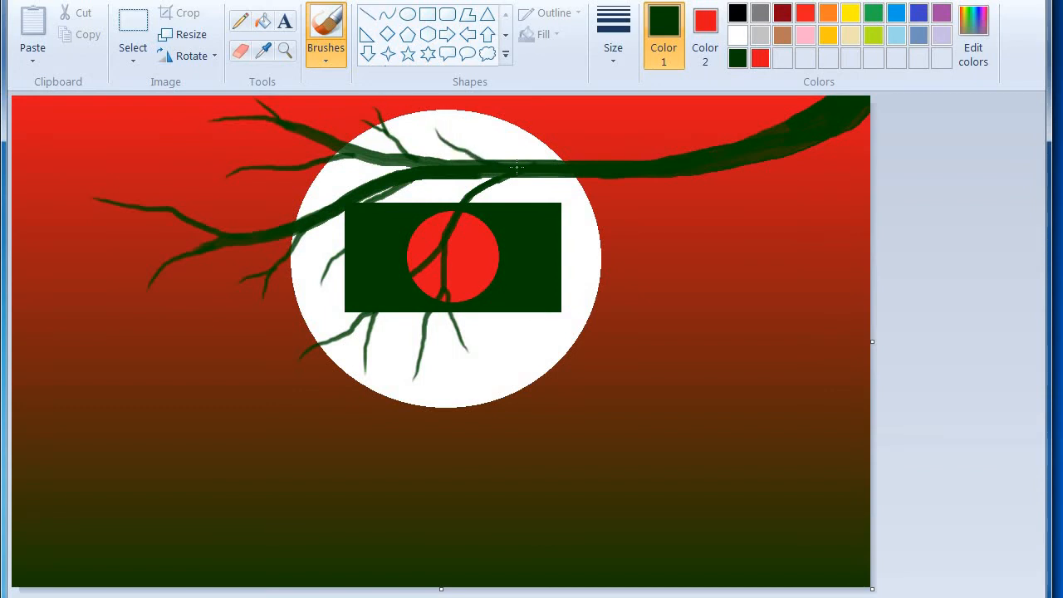
# Paint a forked twig above the main branch and another beneath it near the white circle's right edge.
pyautogui.moveTo(498, 122); pyautogui.dragTo(546, 166)
pyautogui.moveTo(481, 139); pyautogui.dragTo(517, 155)
pyautogui.moveTo(570, 222); pyautogui.dragTo(631, 176)
pyautogui.moveTo(531, 193); pyautogui.dragTo(594, 190)
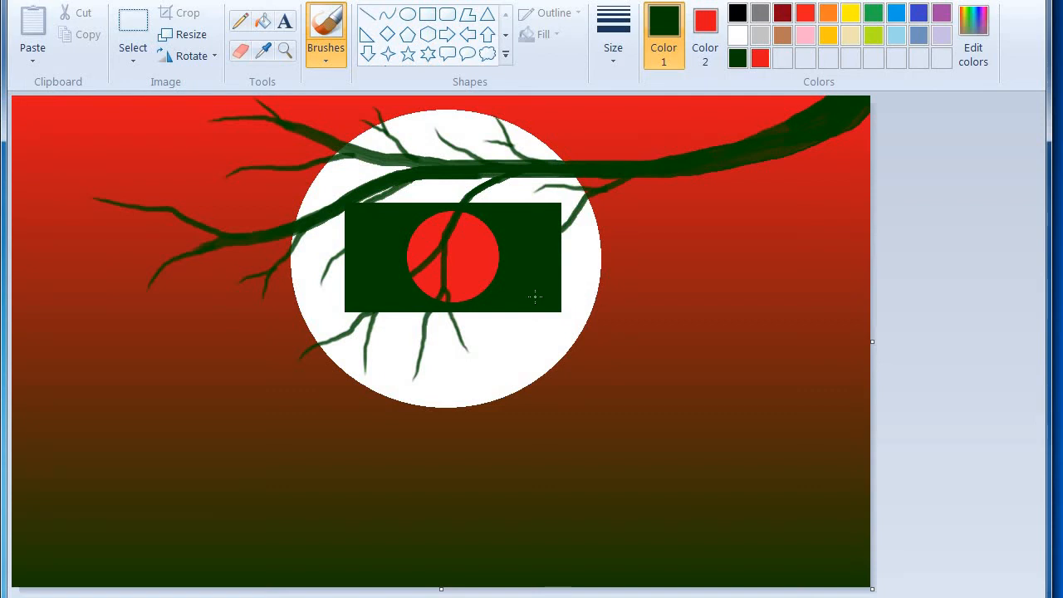
# Paint upward twigs on the lower branch's left end and extend it with forked twigs to the canvas's left edge.
pyautogui.moveTo(137, 136); pyautogui.dragTo(173, 202)
pyautogui.moveTo(88, 148); pyautogui.dragTo(116, 178)
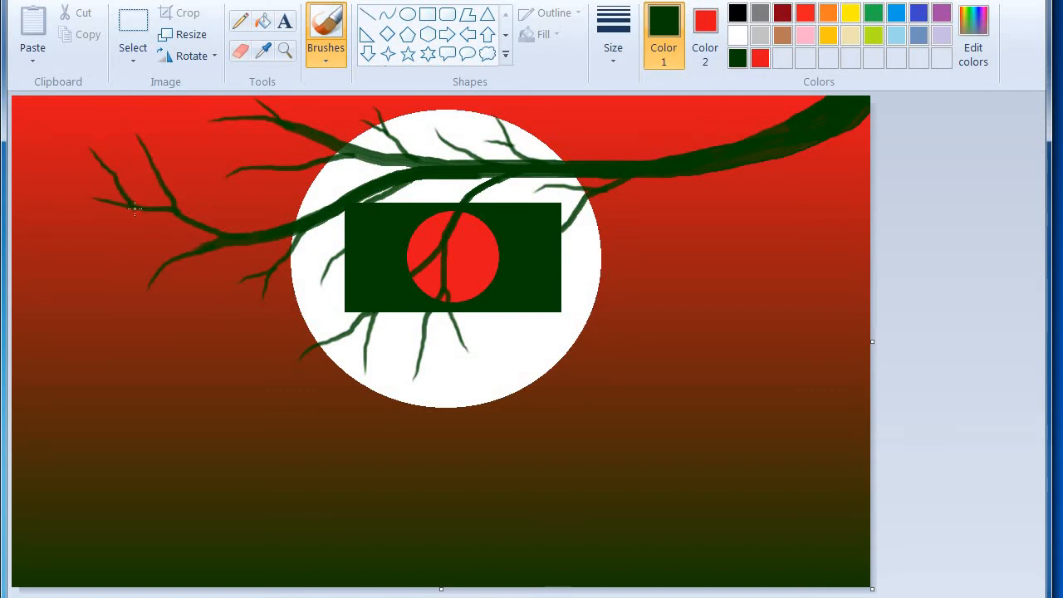
pyautogui.moveTo(54, 243); pyautogui.dragTo(93, 214)
pyautogui.moveTo(16, 169)
pyautogui.mouseDown()
pyautogui.moveTo(31, 202)
pyautogui.moveTo(77, 220)
pyautogui.moveTo(76, 264)
pyautogui.moveTo(86, 221)
pyautogui.mouseUp()
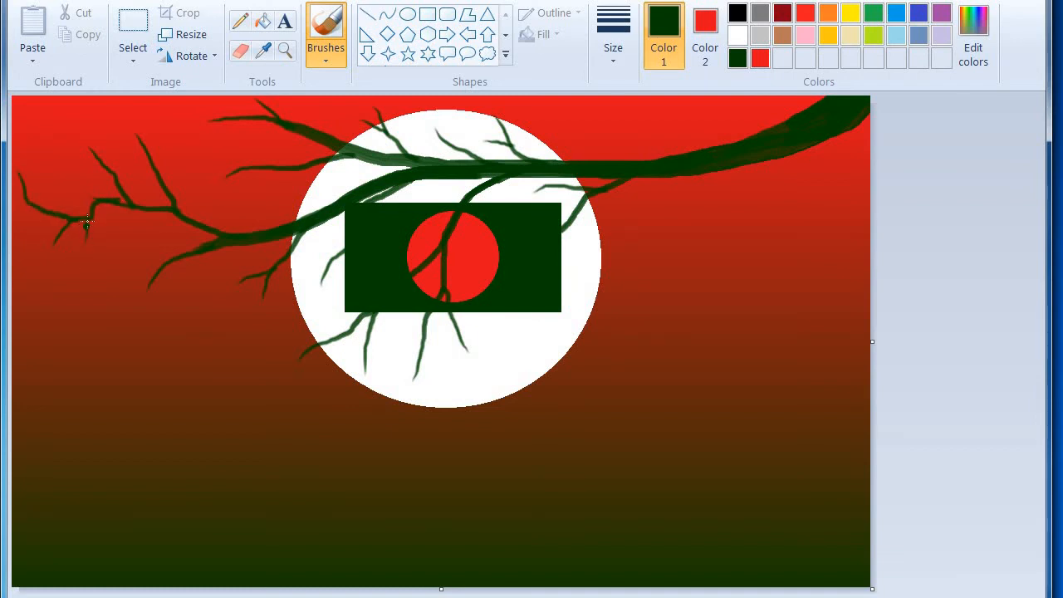
# Paint long forked twigs drooping to the lower left from the lower branch between the canvas's left edge and the white circle.
pyautogui.moveTo(71, 346)
pyautogui.mouseDown()
pyautogui.moveTo(121, 270)
pyautogui.moveTo(148, 244)
pyautogui.moveTo(176, 237)
pyautogui.mouseUp()
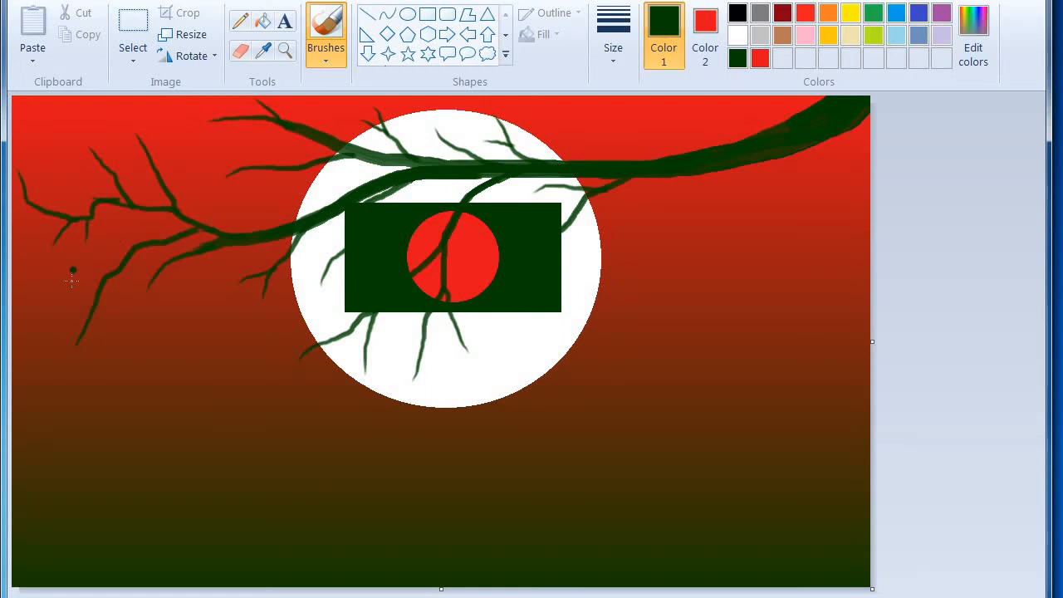
pyautogui.moveTo(65, 284); pyautogui.dragTo(106, 272)
pyautogui.moveTo(125, 355); pyautogui.dragTo(142, 297)
pyautogui.moveTo(239, 245); pyautogui.dragTo(297, 235)
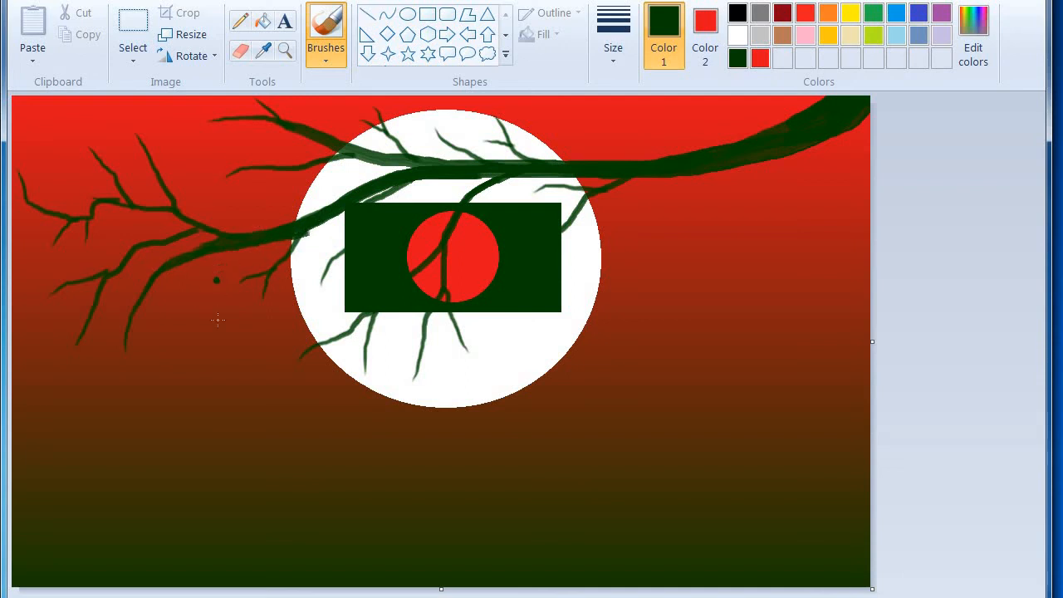
pyautogui.moveTo(187, 394)
pyautogui.mouseDown()
pyautogui.moveTo(197, 334)
pyautogui.moveTo(242, 279)
pyautogui.mouseUp()
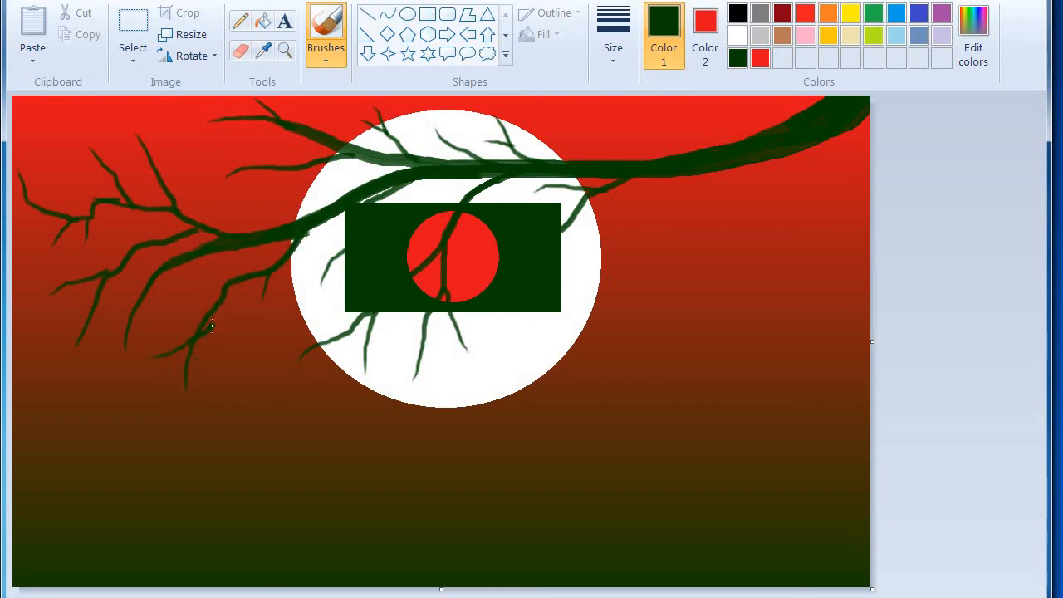
pyautogui.moveTo(166, 386)
pyautogui.mouseDown()
pyautogui.moveTo(191, 322)
pyautogui.moveTo(220, 298)
pyautogui.mouseUp()
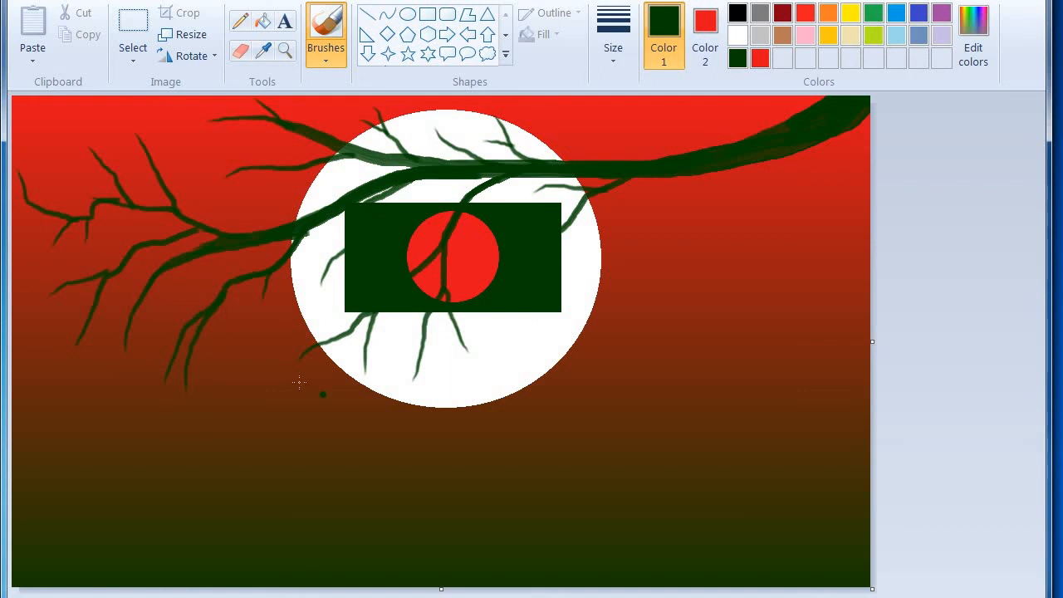
# Paint twigs below and above the main branch near the circle's right edge, redoing the upper one, and add one beneath the upper-left branch.
pyautogui.click(443, 407)
pyautogui.moveTo(590, 246); pyautogui.dragTo(629, 176)
pyautogui.moveTo(563, 119)
pyautogui.mouseDown()
pyautogui.moveTo(601, 153)
pyautogui.moveTo(676, 161)
pyautogui.mouseUp()
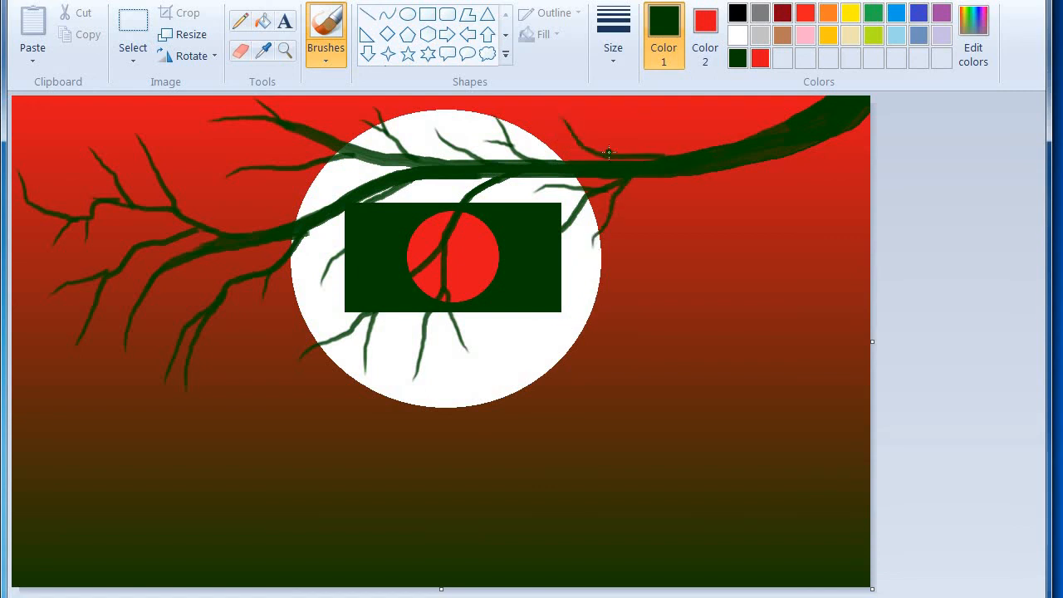
pyautogui.hotkey('ctrl', 'z')
pyautogui.moveTo(562, 125); pyautogui.dragTo(585, 159)
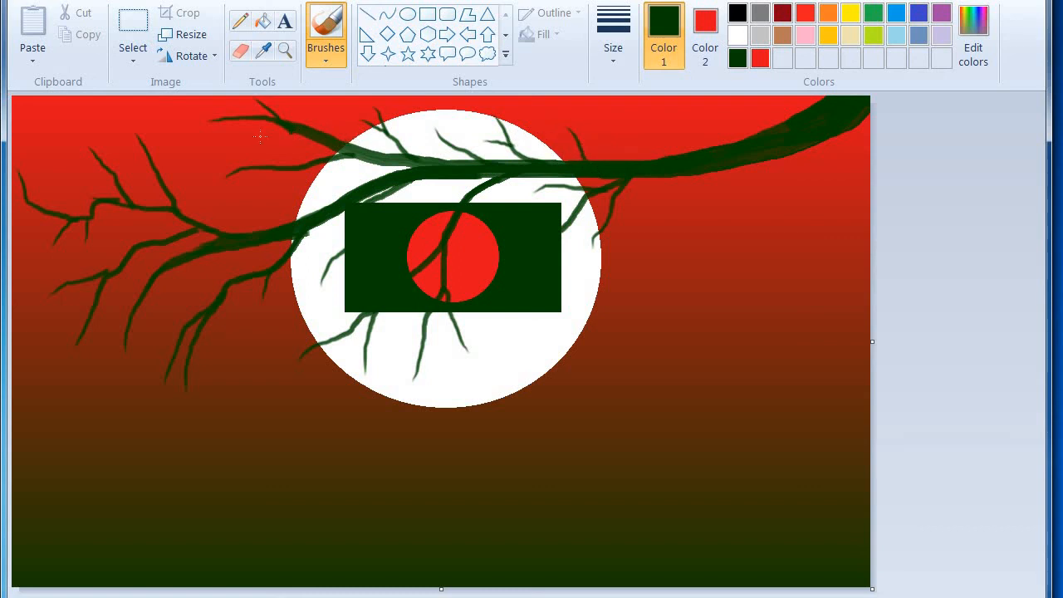
pyautogui.moveTo(247, 137)
pyautogui.mouseDown()
pyautogui.moveTo(292, 171)
pyautogui.moveTo(352, 163)
pyautogui.moveTo(310, 164)
pyautogui.mouseUp()
pyautogui.hotkey('ctrl', 'z')
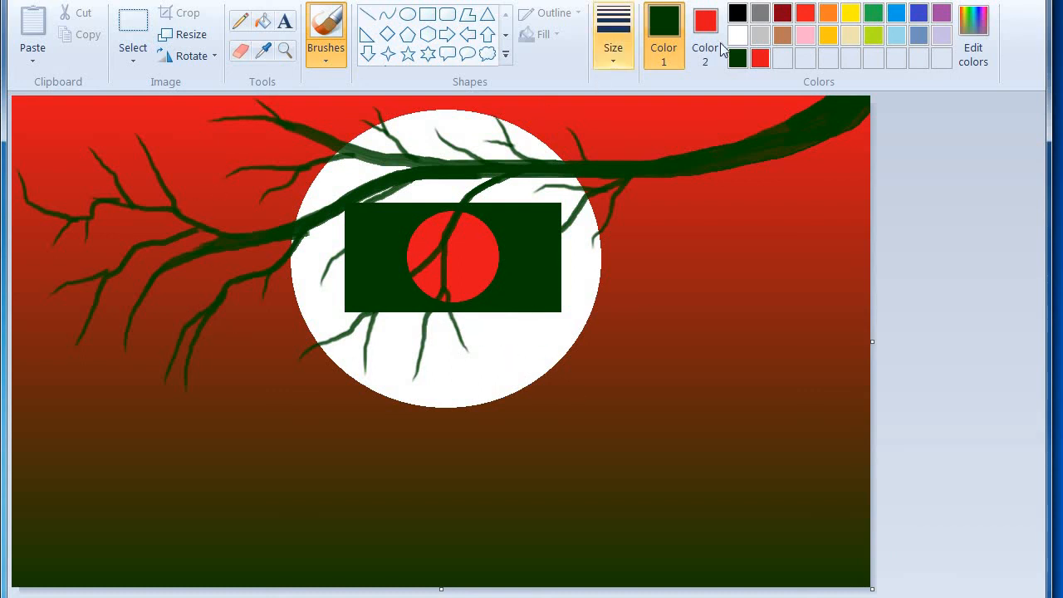
# Set the brush's foreground colour to the custom red.
pyautogui.click(767, 60)
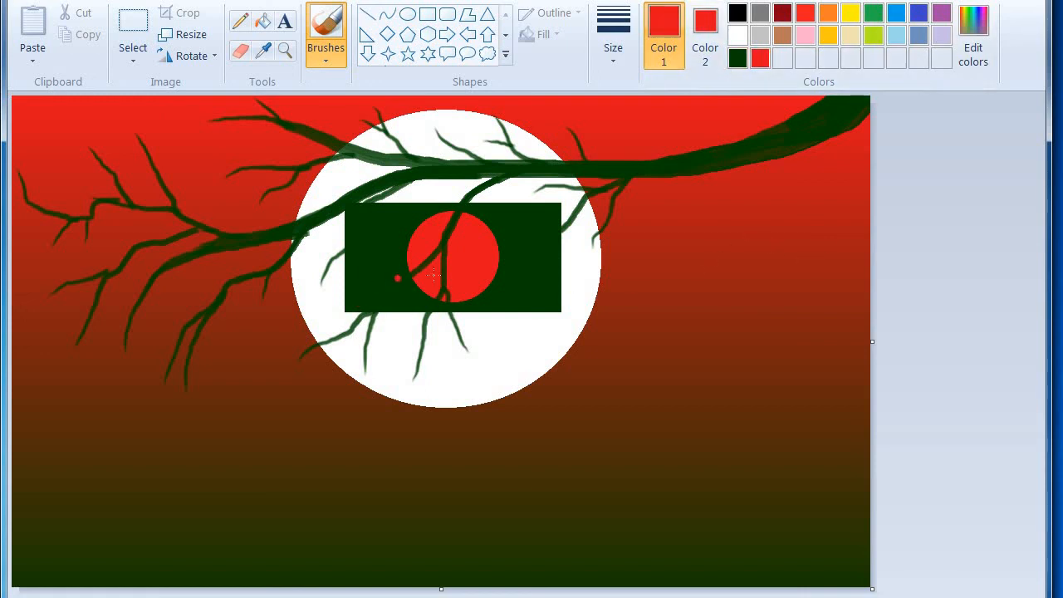